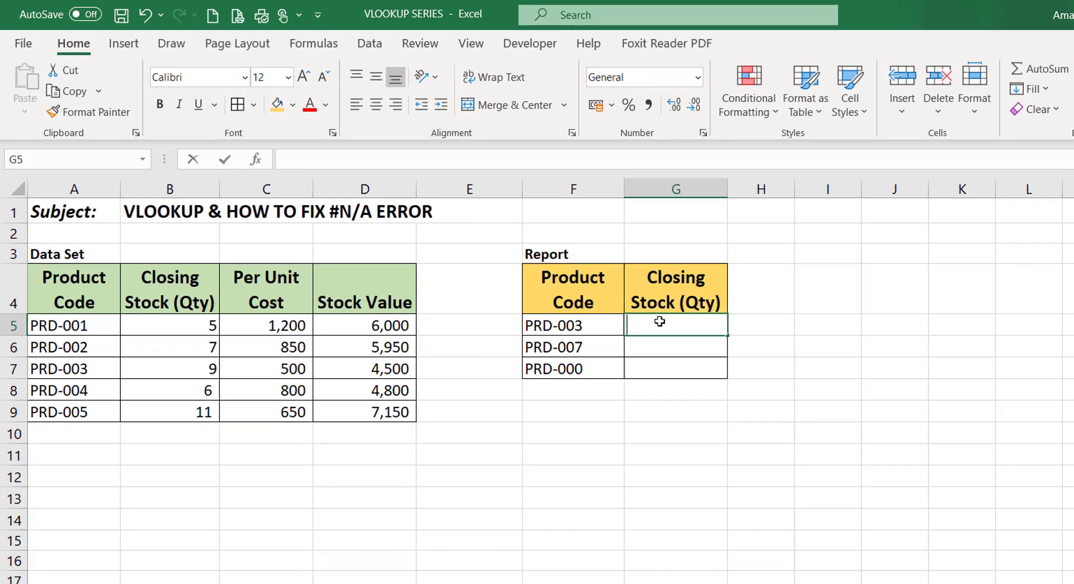
Start a VLOOKUP formula in G5 of the report, using product code cell F5 as the lookup value.
type("=")
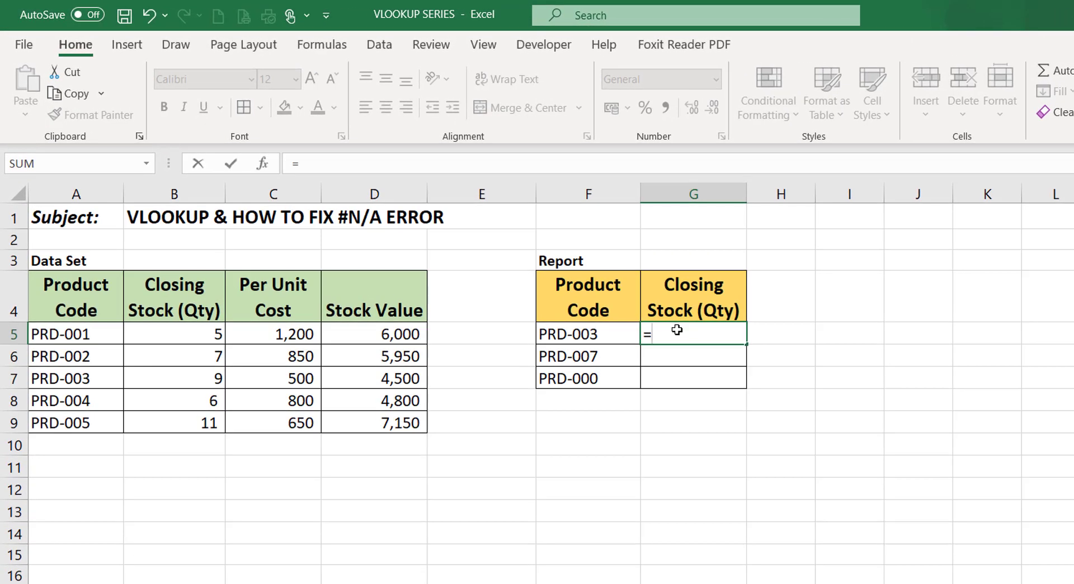
type("vl")
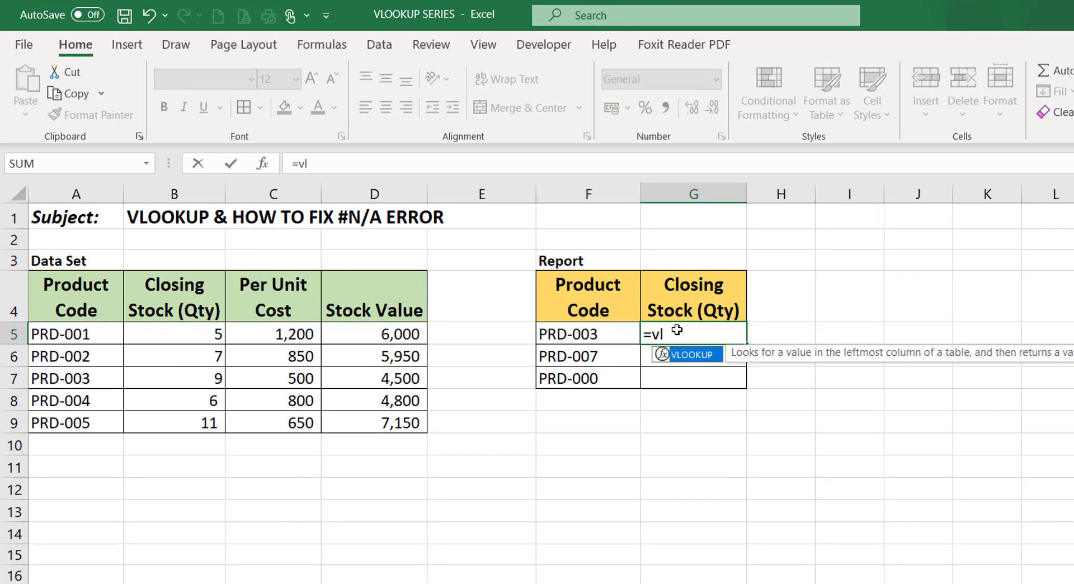
key("Tab")
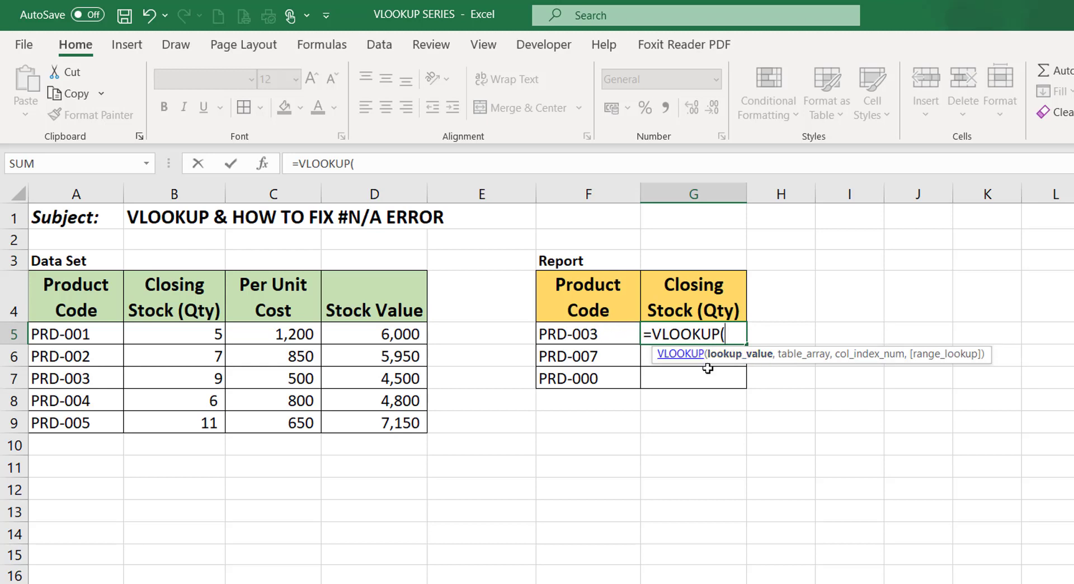
left_click(596, 336)
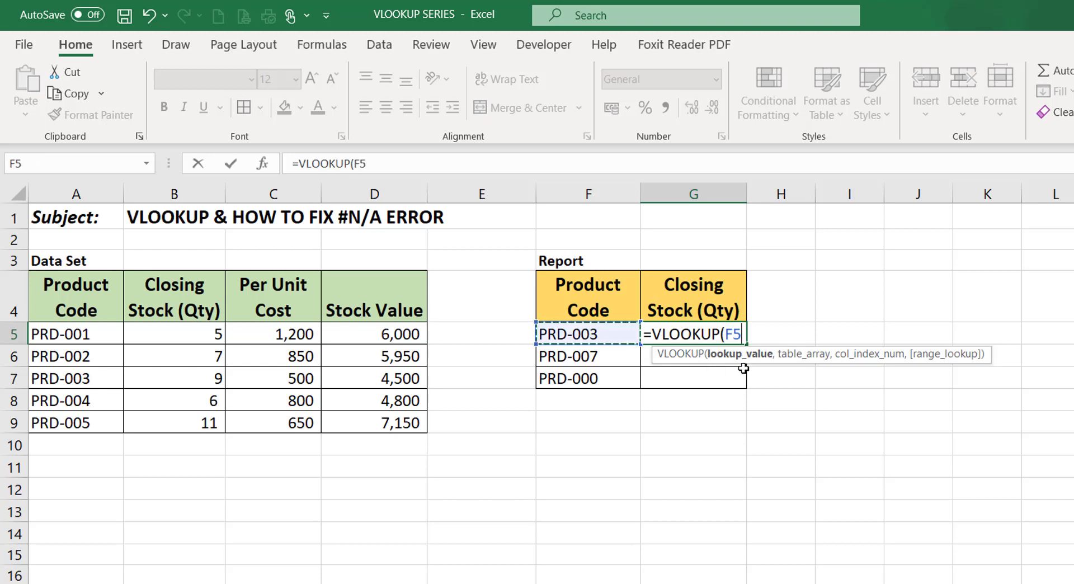
type(",")
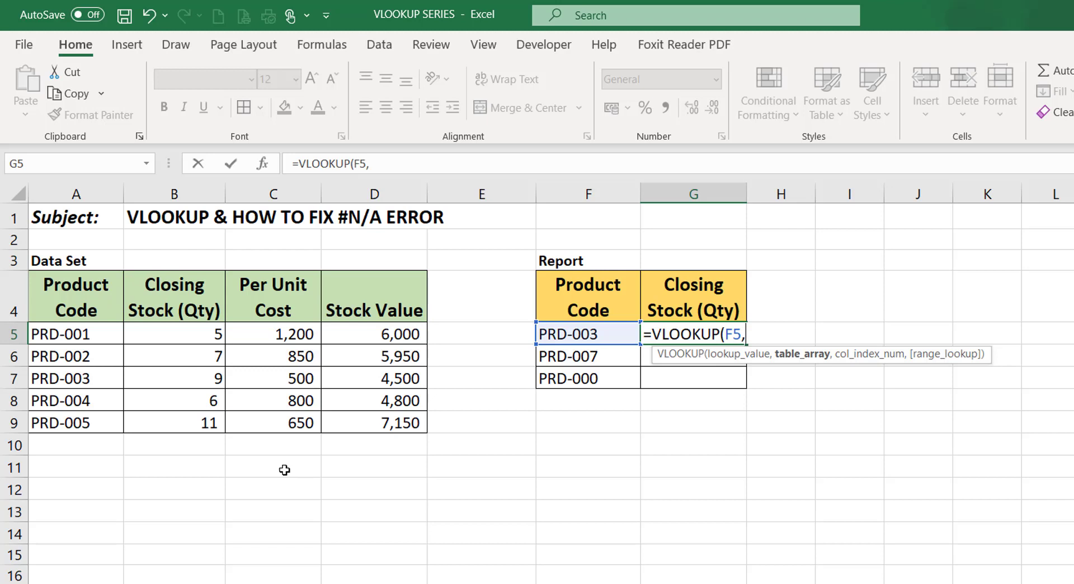
Set the VLOOKUP table array to the data set A4:D9, locked as the absolute reference $A$4:$D$9.
left_click(52, 285)
left_click_drag(52, 285, 377, 427)
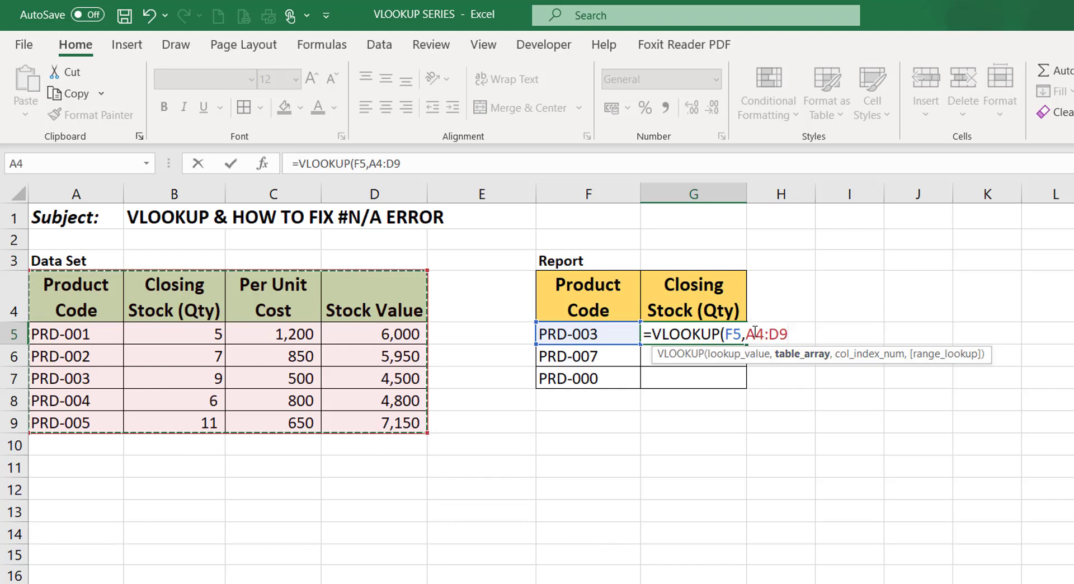
left_click_drag(746, 335, 786, 335)
key("F4")
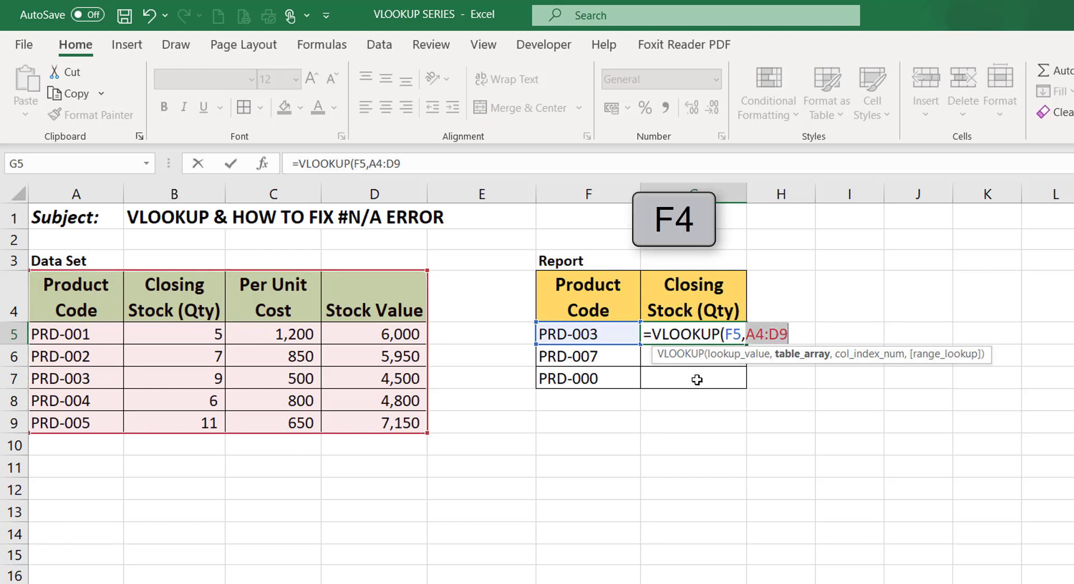
key("F4")
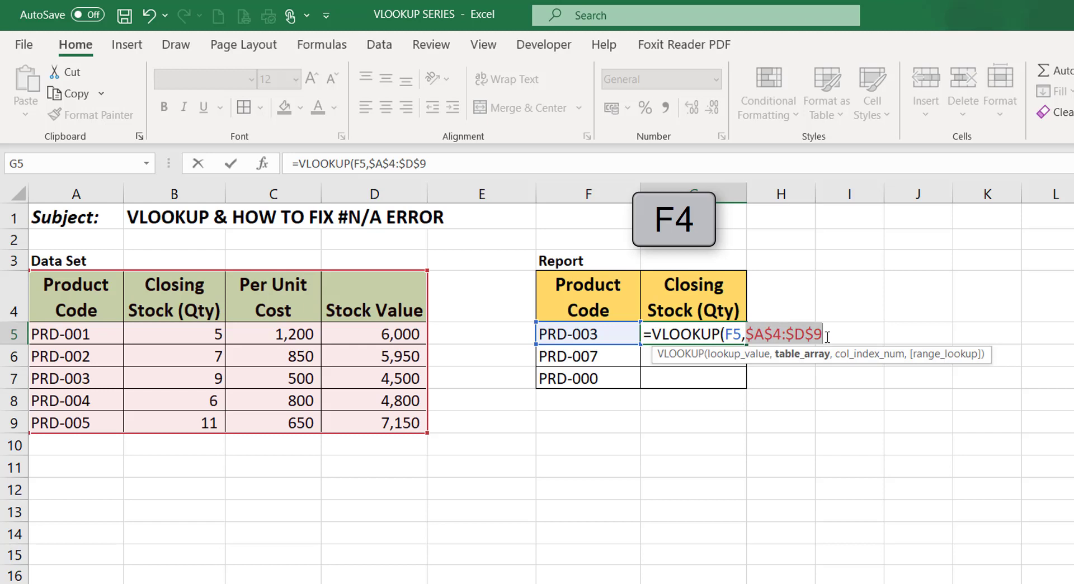
left_click(827, 336)
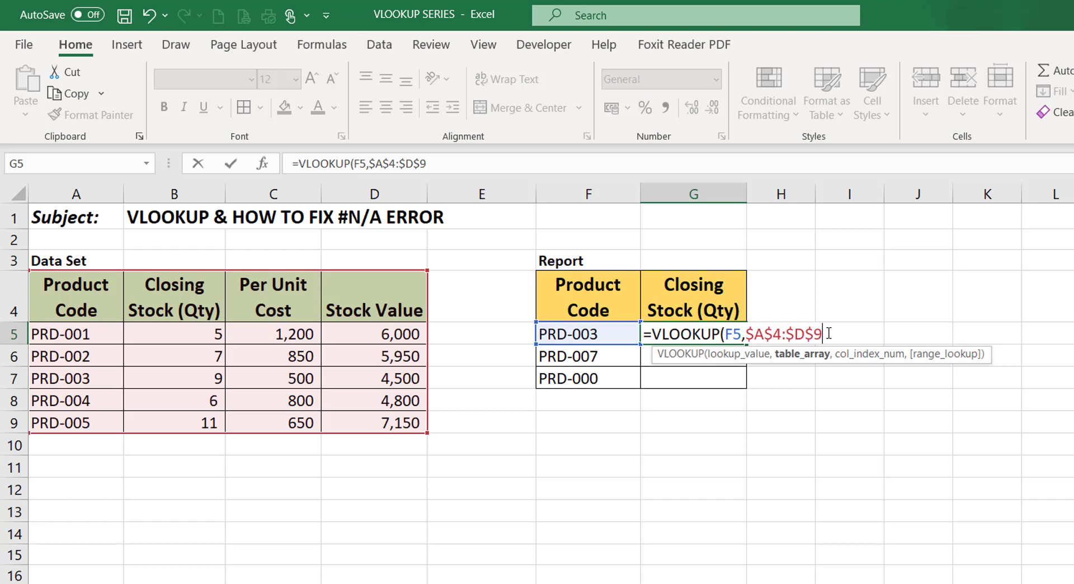
type(",")
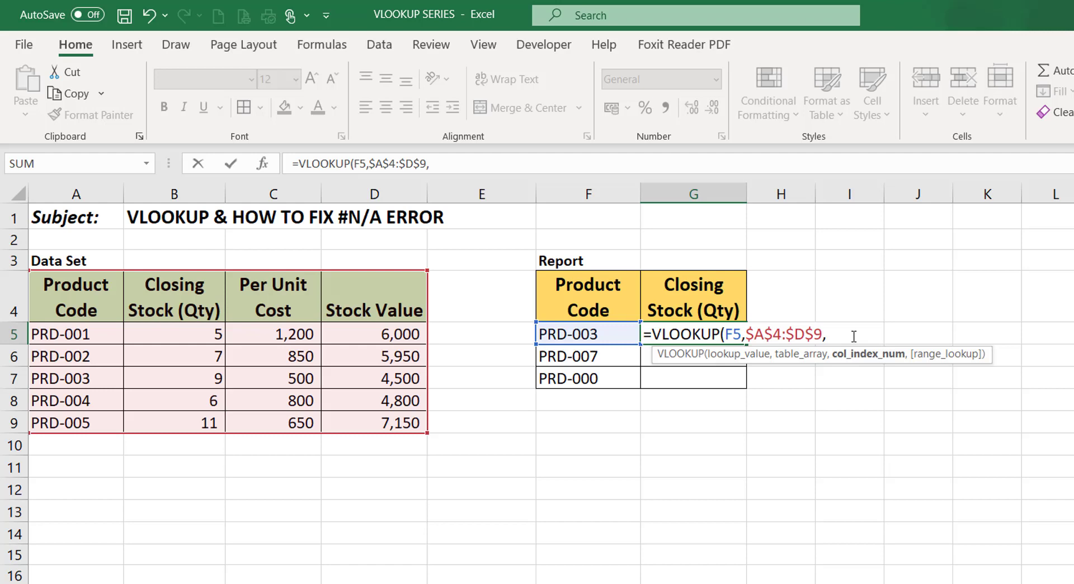
Complete the G5 VLOOKUP with column index 2 and FALSE for an exact match.
type("2")
type(",")
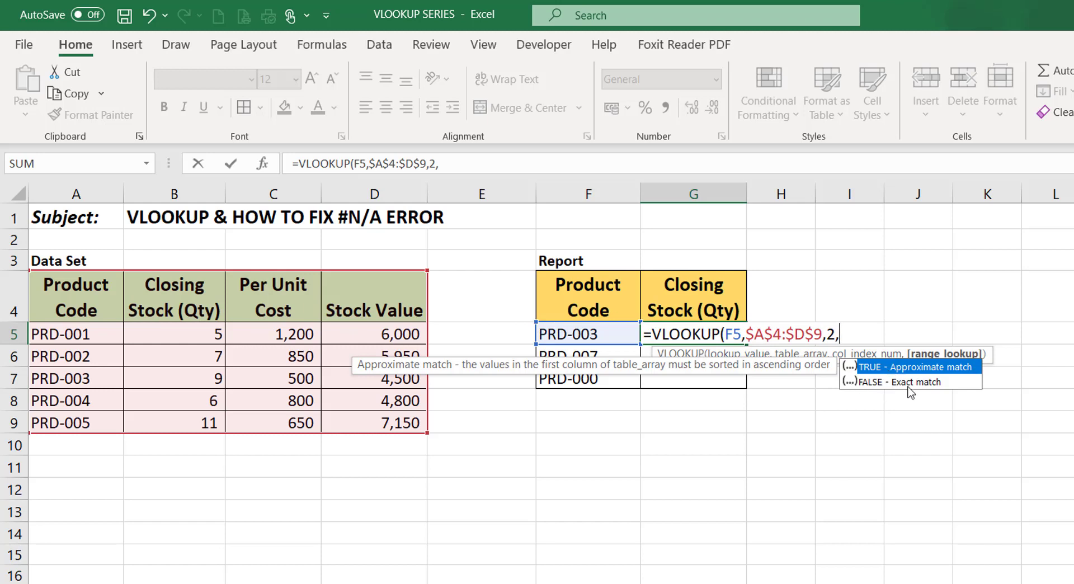
double_click(873, 383)
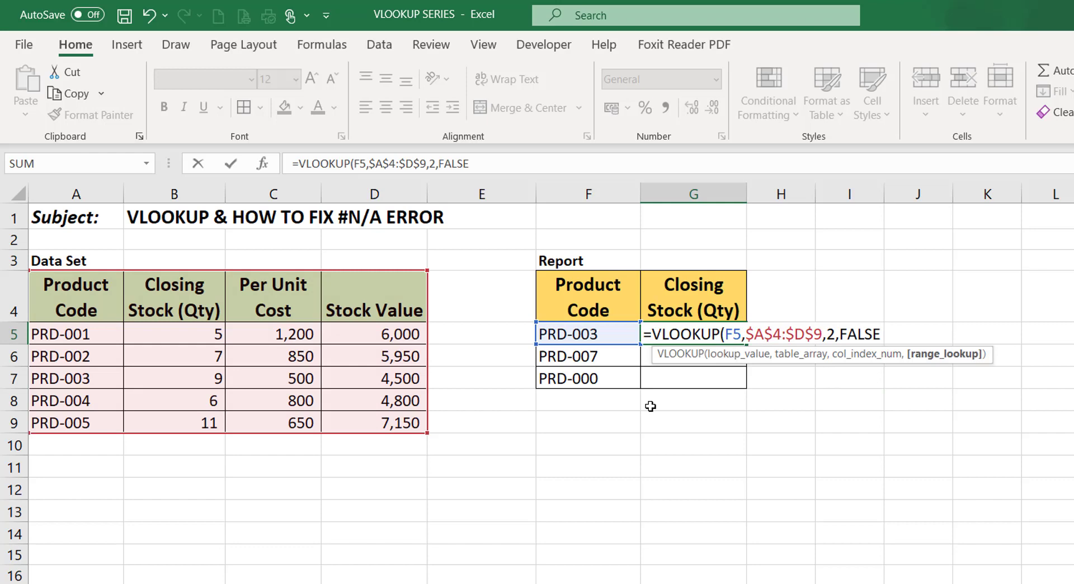
type(")")
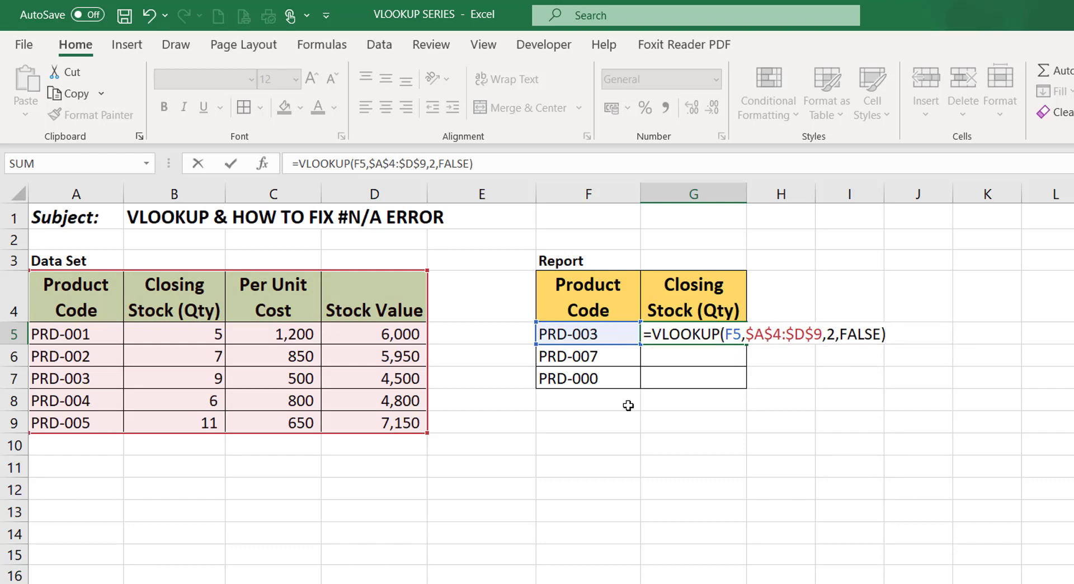
key("Return")
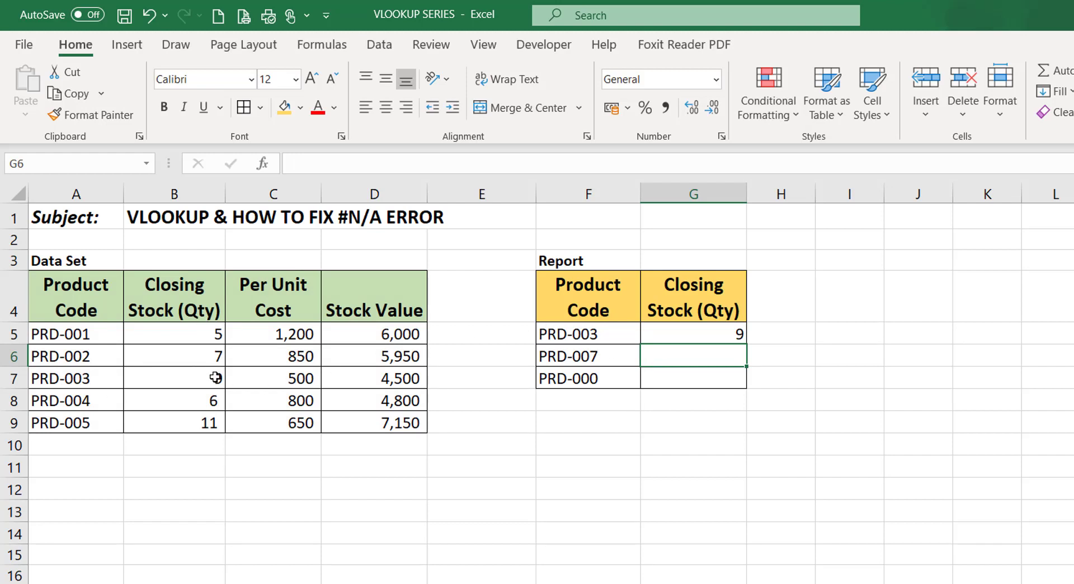
Fill the G5 formula down through G7 and check the product codes and copied formulas in rows 6 and 7.
left_click(686, 333)
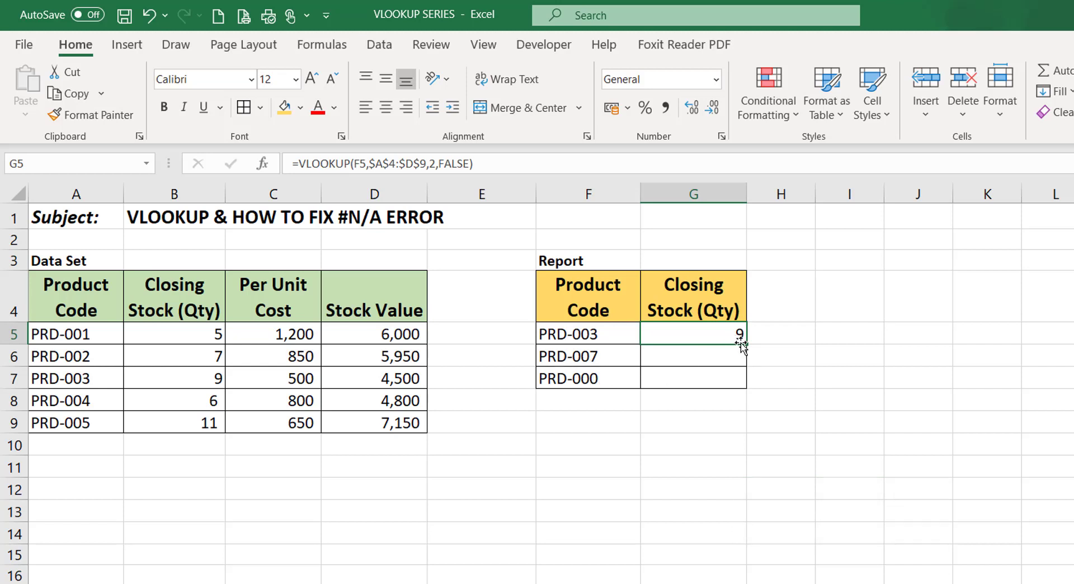
left_click_drag(741, 345, 692, 387)
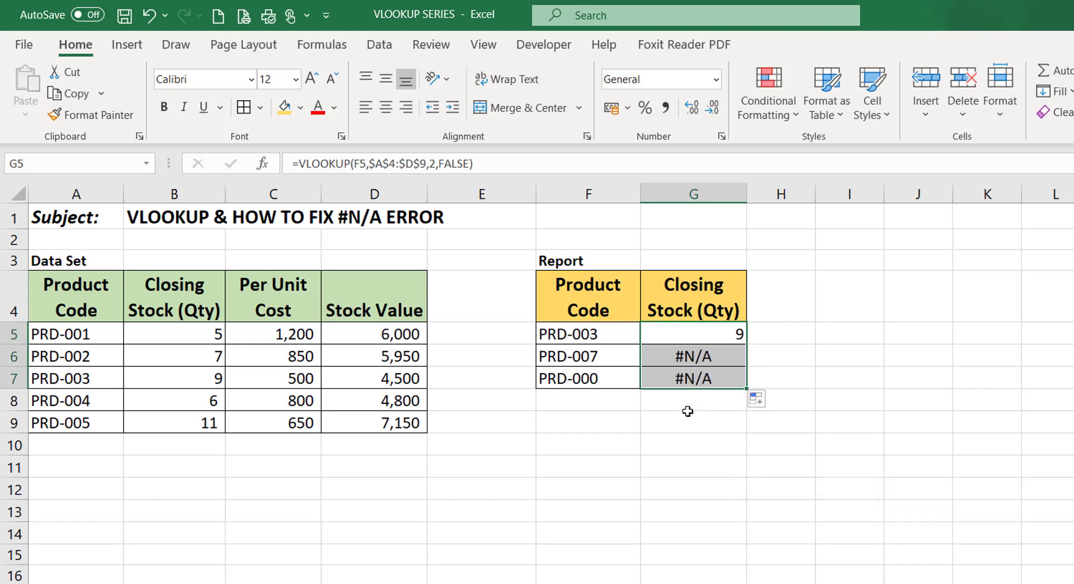
left_click(688, 356)
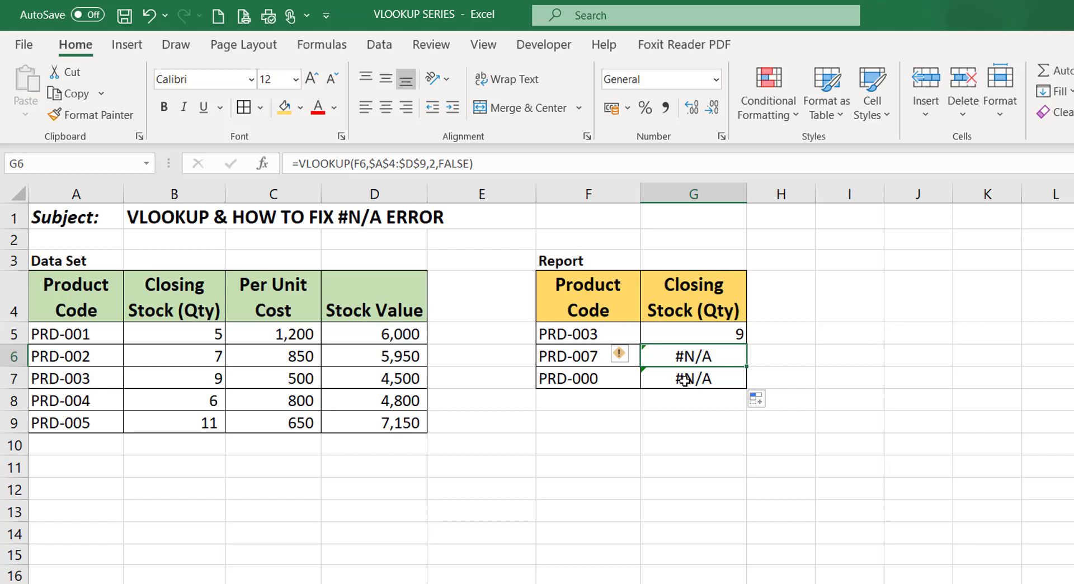
left_click(570, 359)
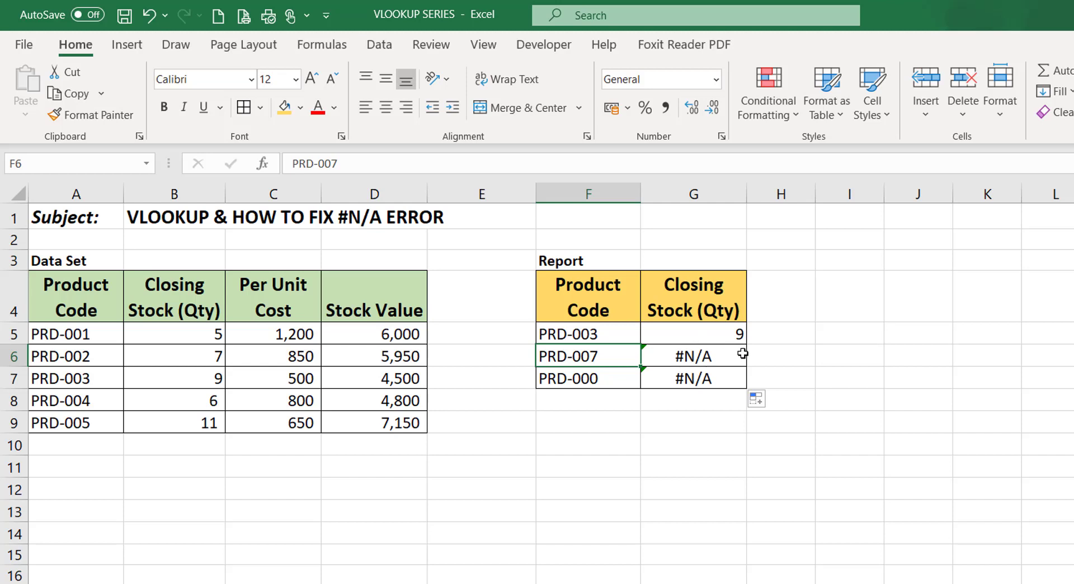
left_click(578, 382)
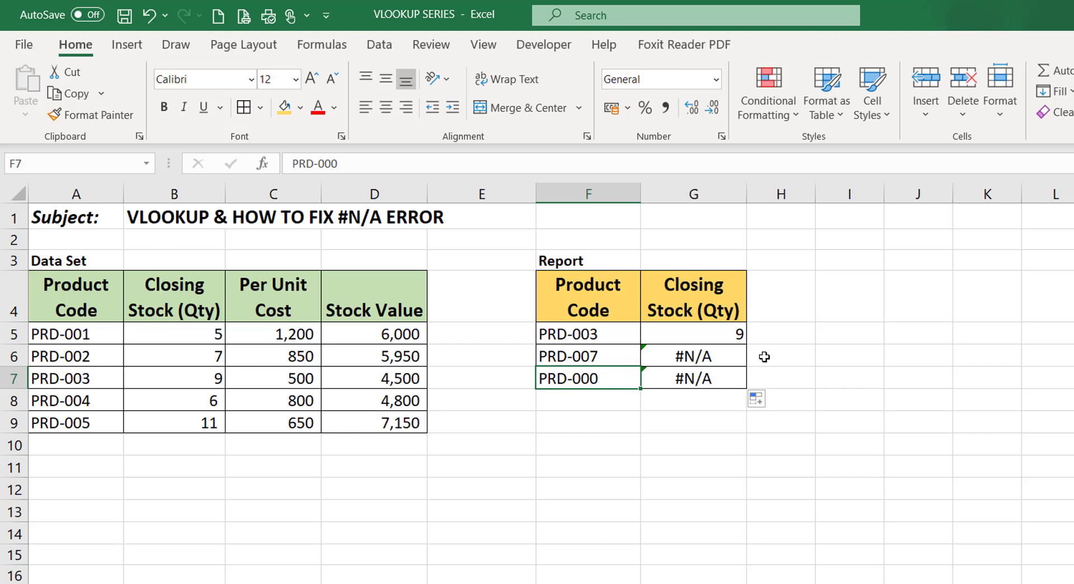
left_click(721, 378)
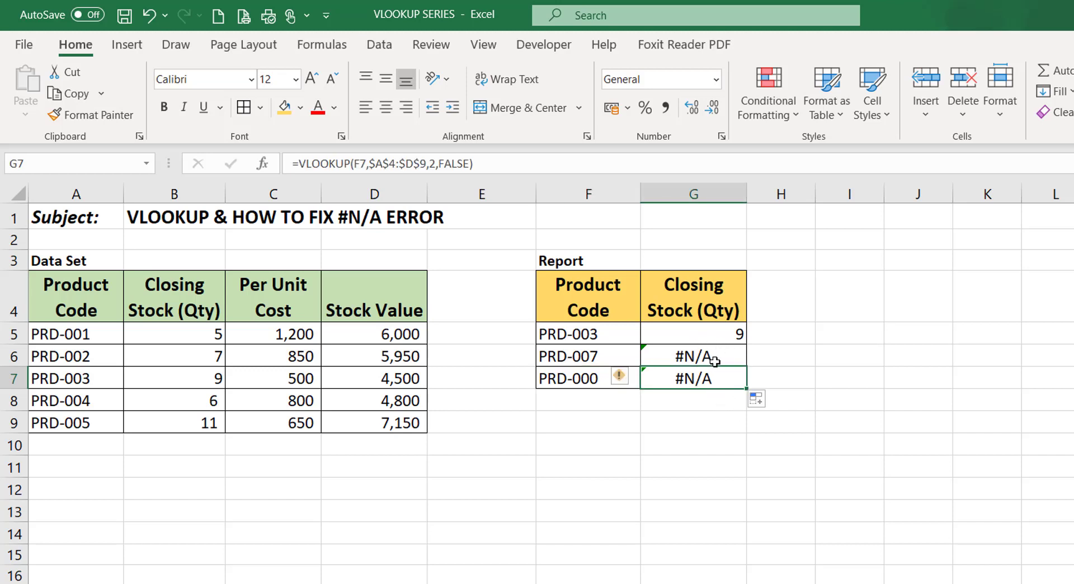
Note the function names "IF, ISNA" in I6 and "IFNA" in I7 beside the report.
left_click(850, 357)
type("if")
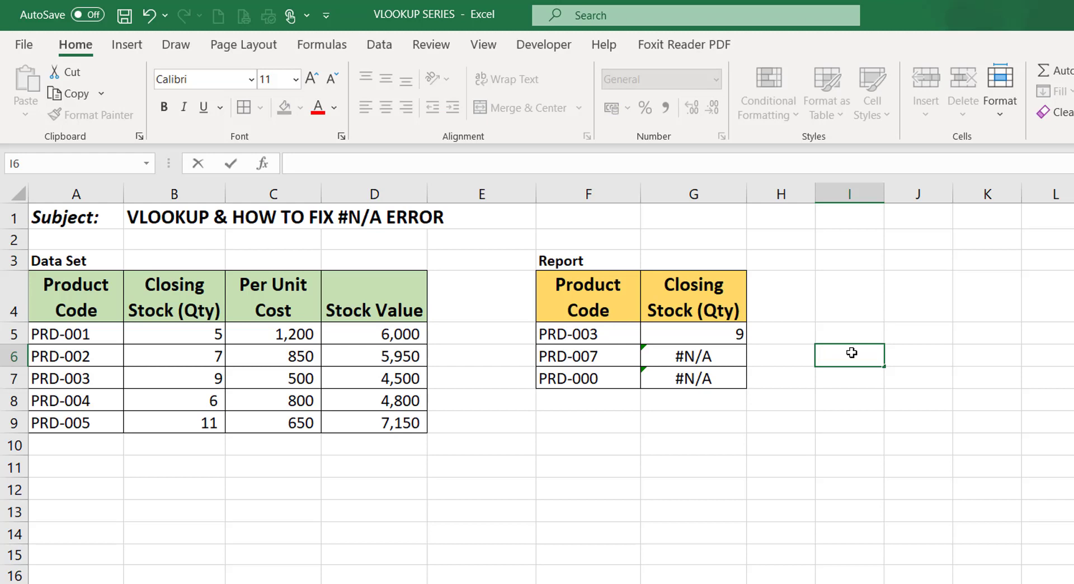
type("IF, ISNA")
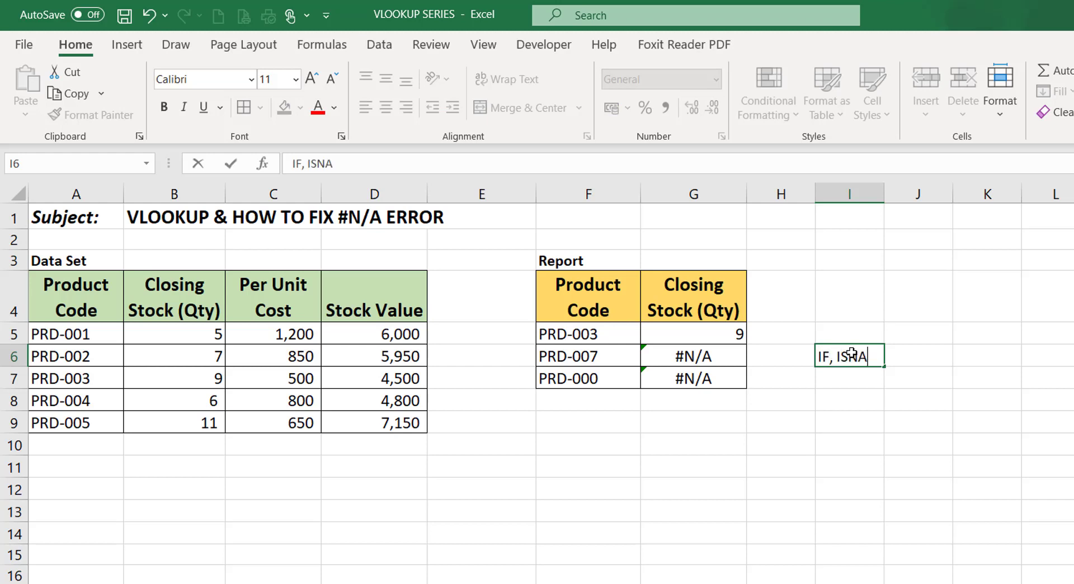
key("Return")
type("IFNA")
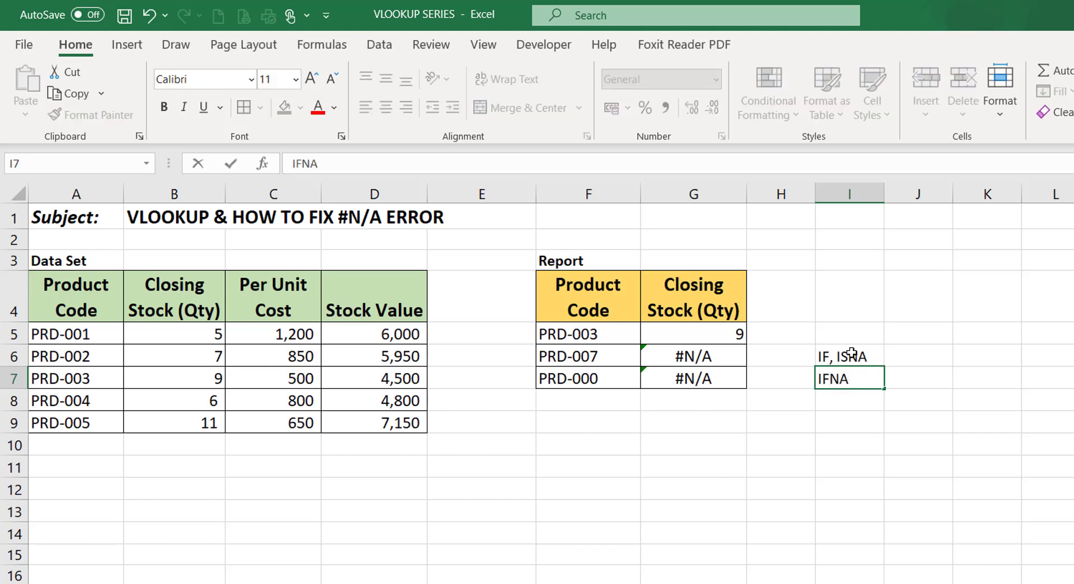
key("Return")
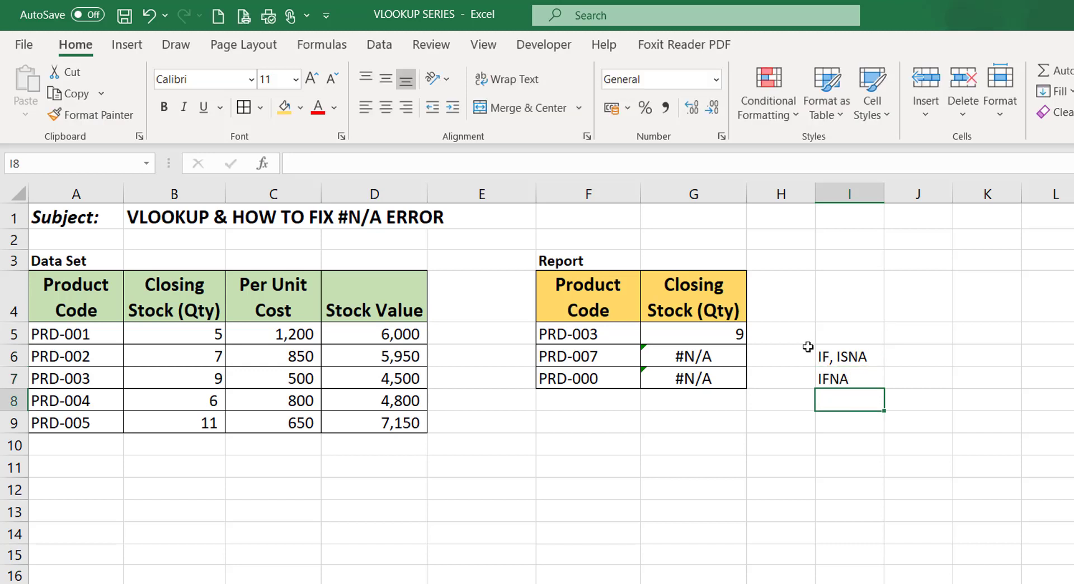
left_click(844, 380)
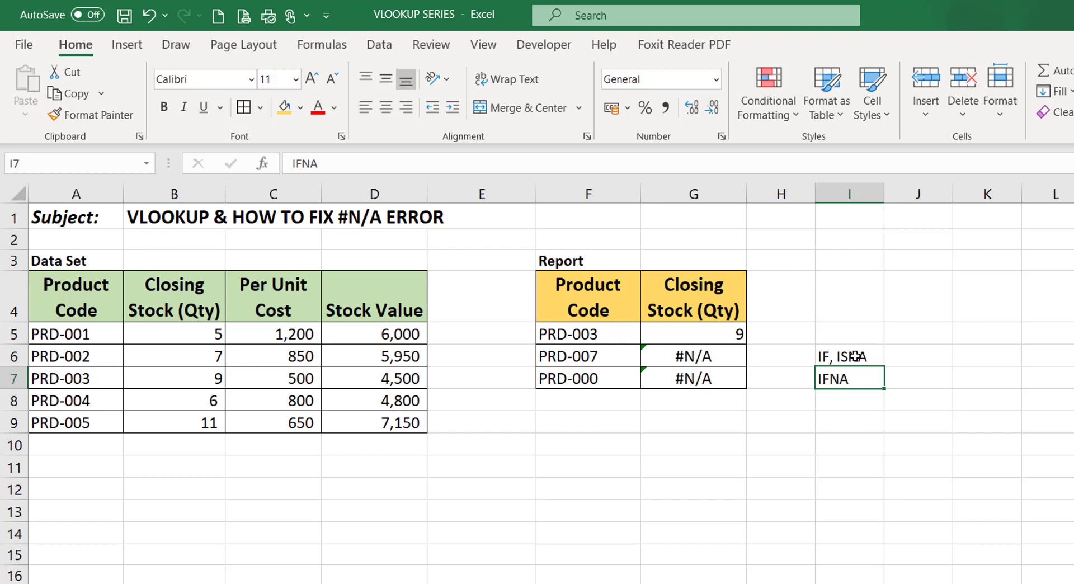
left_click(855, 356)
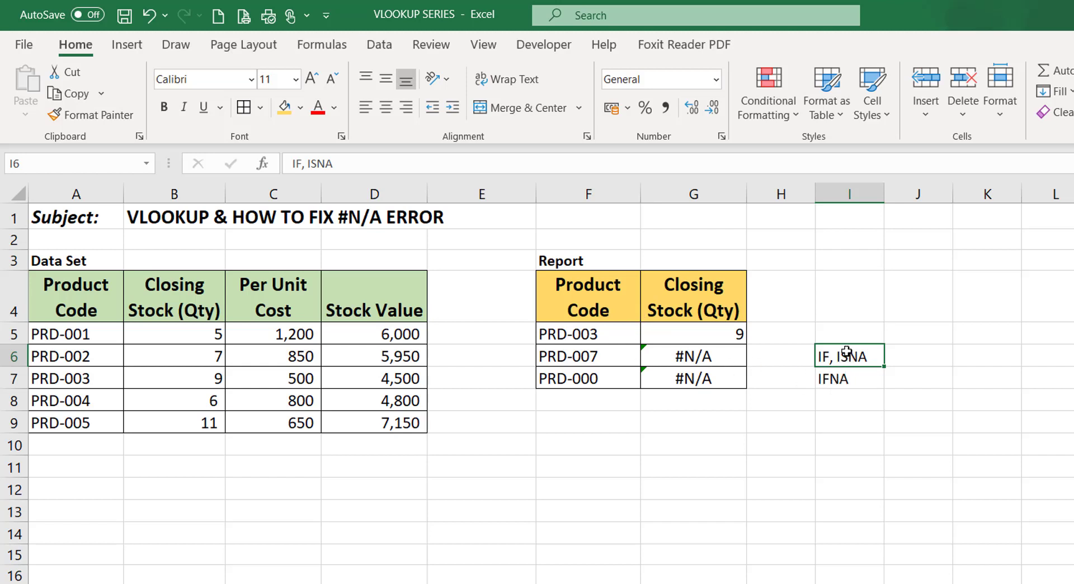
Wrap the existing VLOOKUP in G6 in an IFNA function, using the whole lookup as the value argument.
left_click(708, 360)
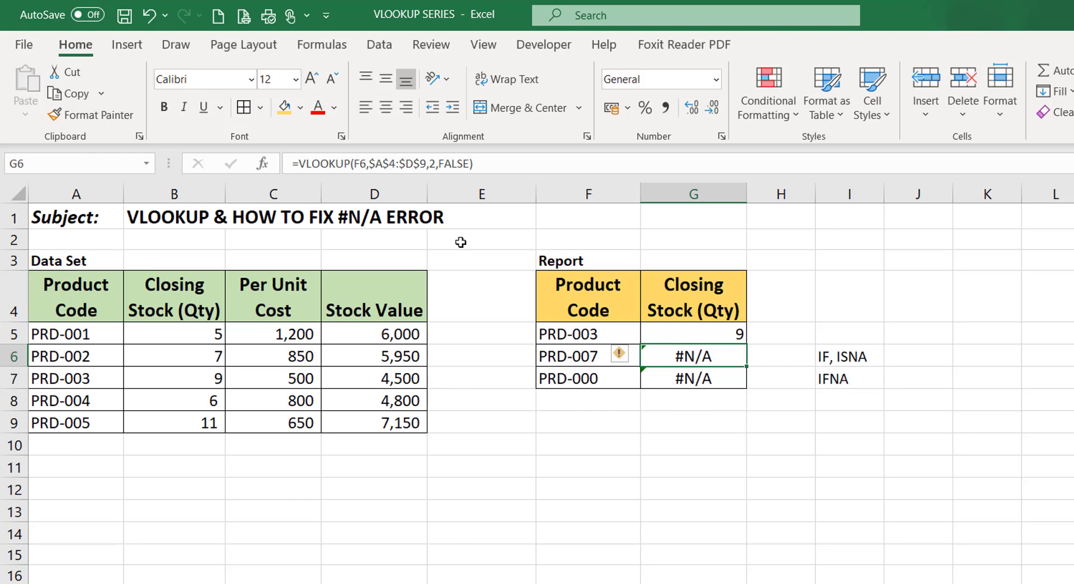
double_click(679, 356)
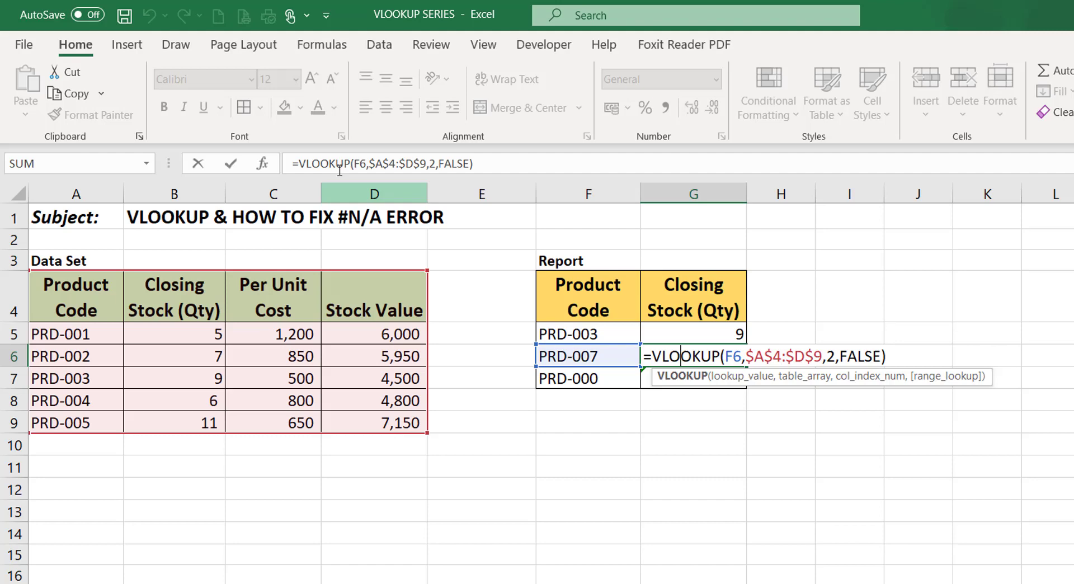
left_click(303, 163)
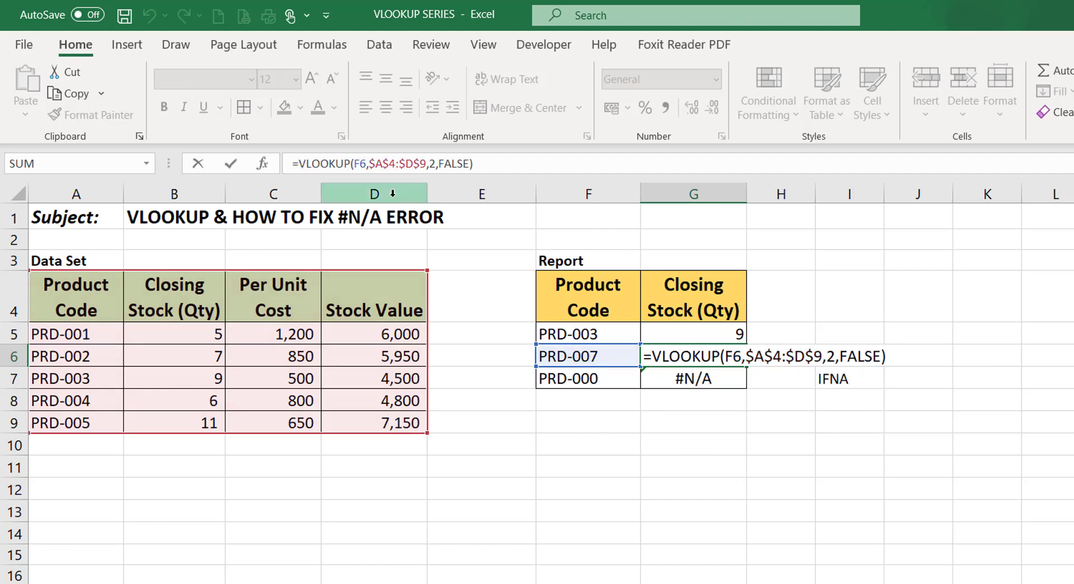
type("IFNA")
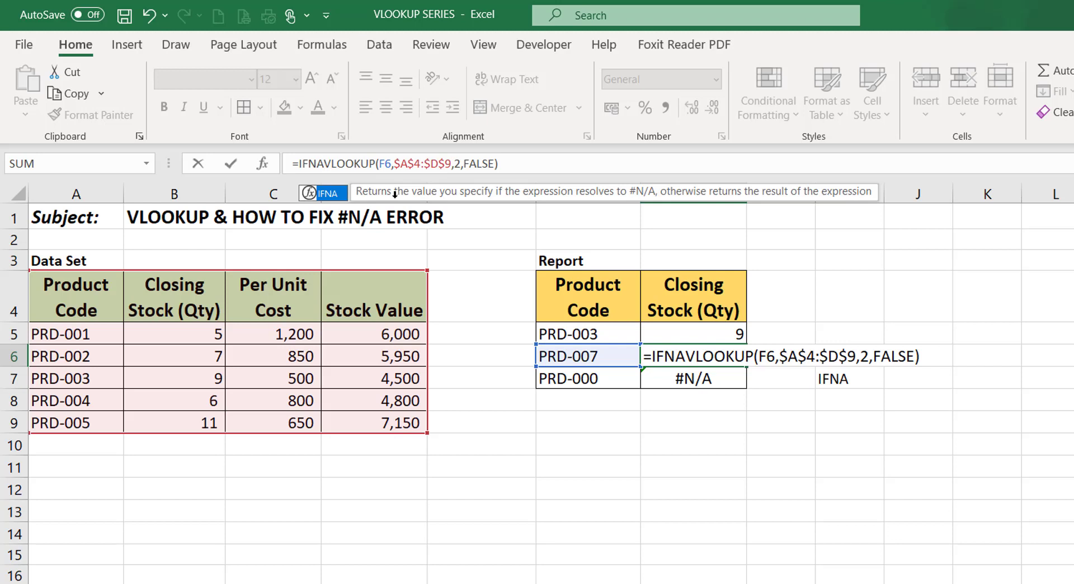
type("(")
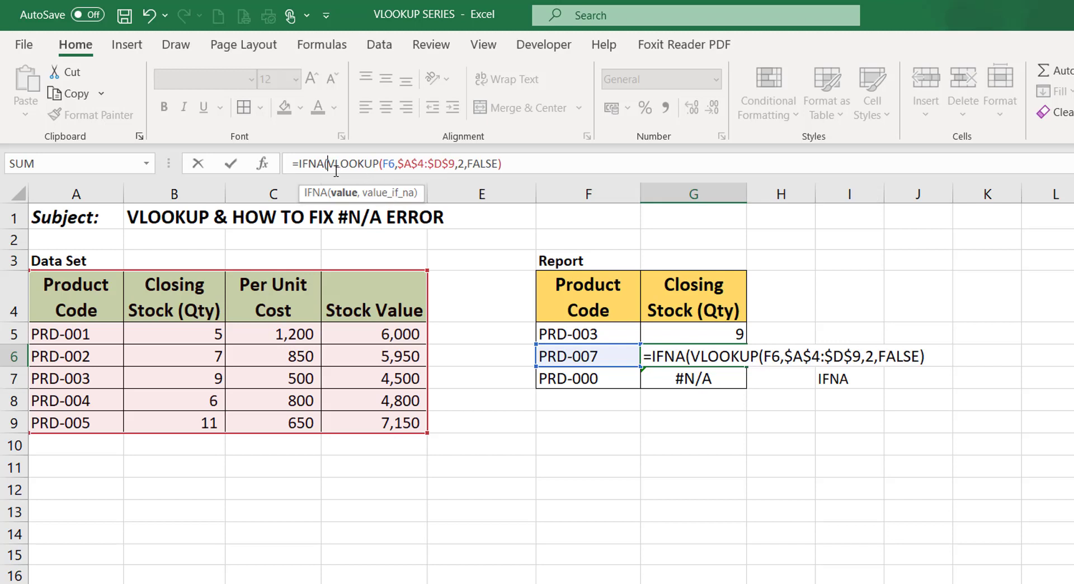
left_click_drag(330, 164, 502, 162)
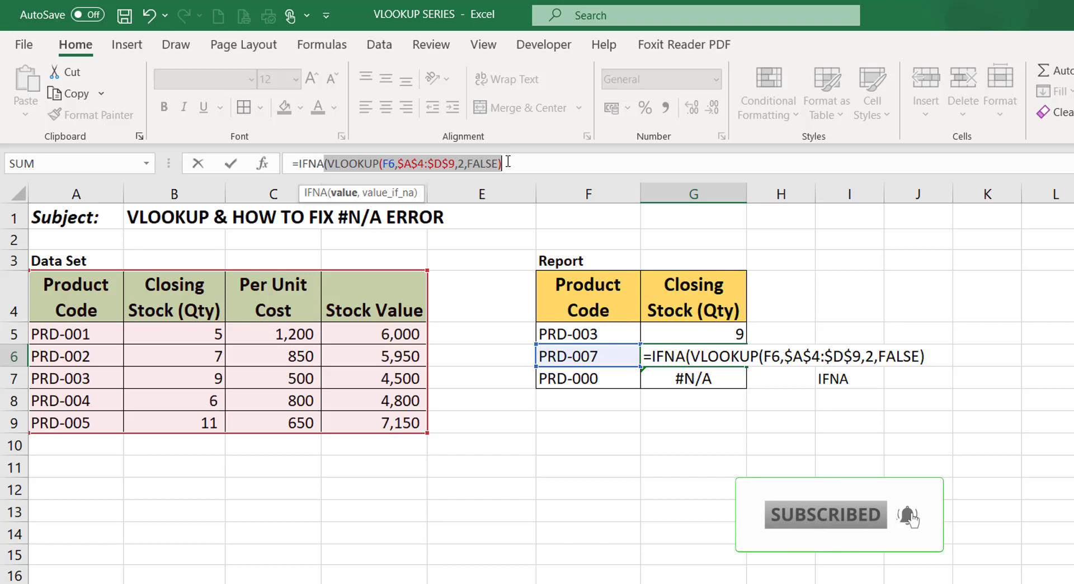
left_click(508, 161)
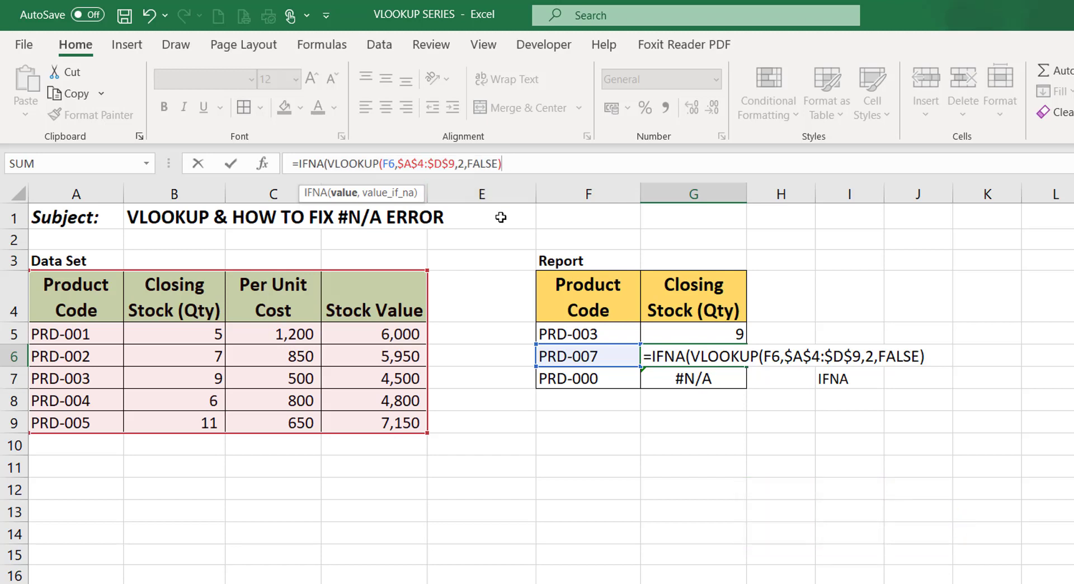
Complete the G6 IFNA formula with 0 as the value returned for #N/A.
type(",")
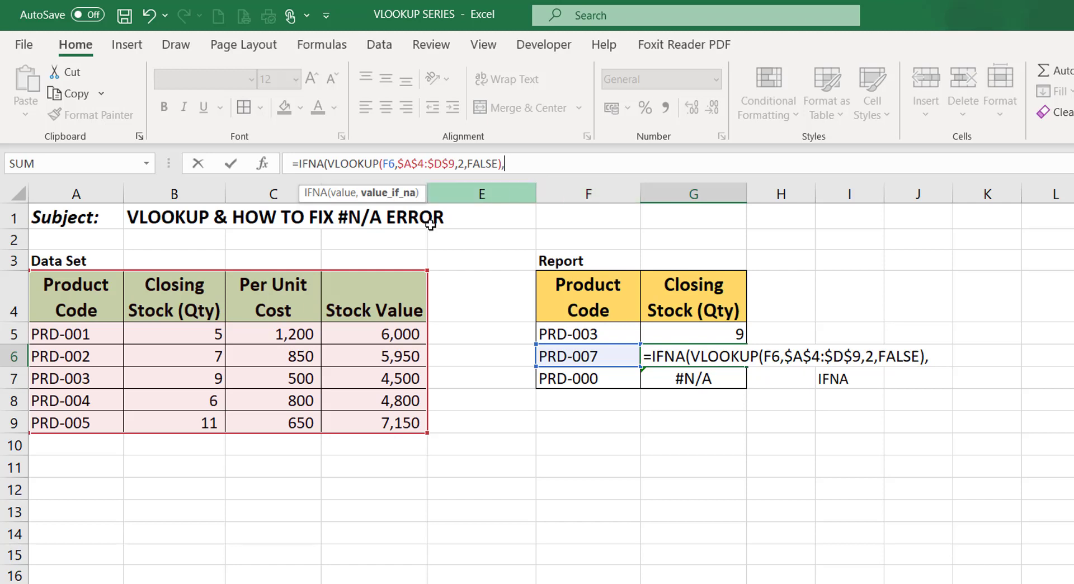
type("0")
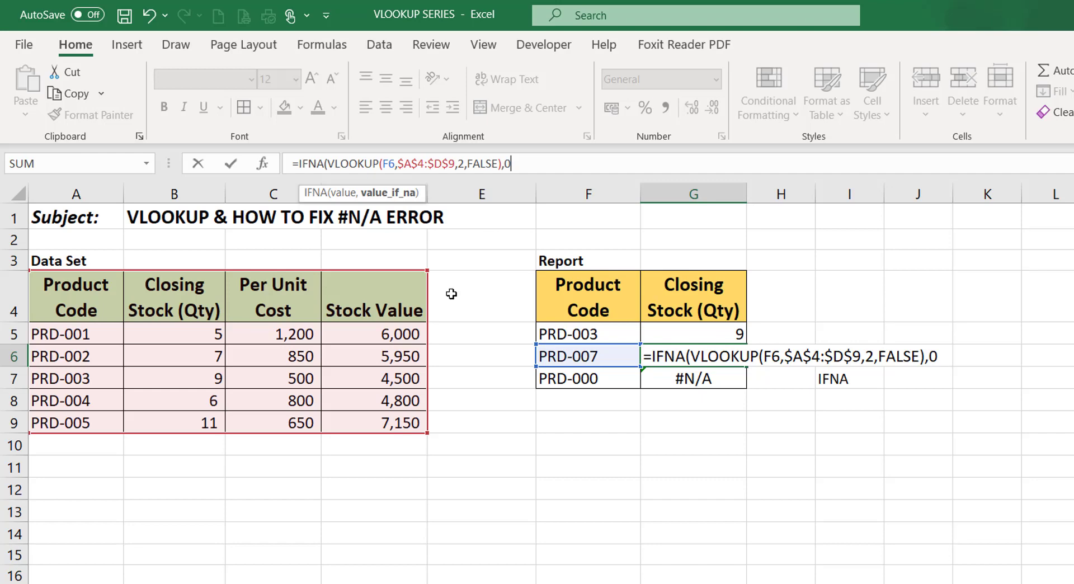
type(")")
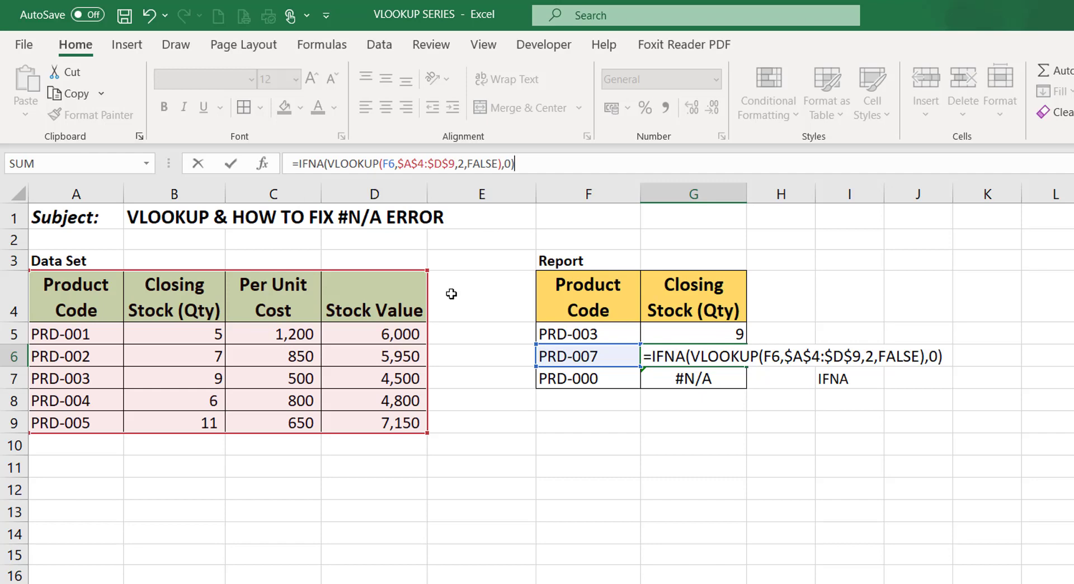
key("Return")
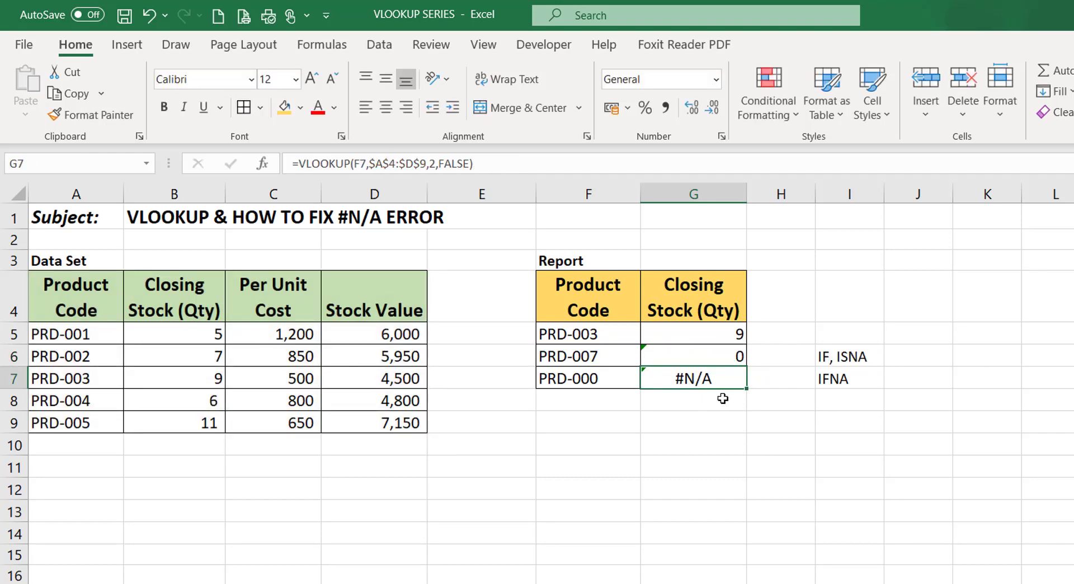
left_click(716, 360)
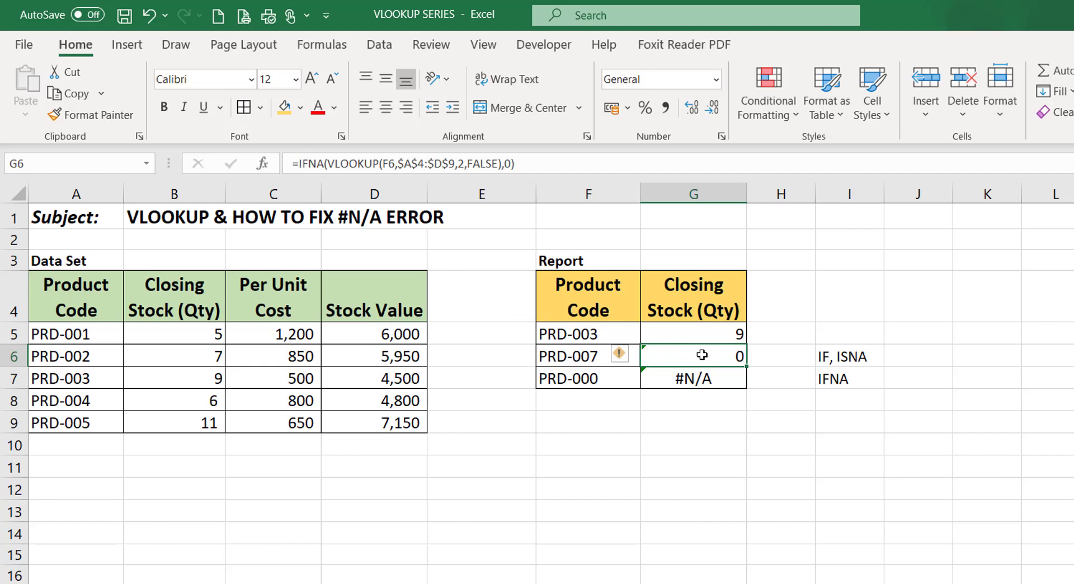
Wrap the existing VLOOKUP in G7 in an ISNA function to test the lookup for #N/A.
left_click(700, 374)
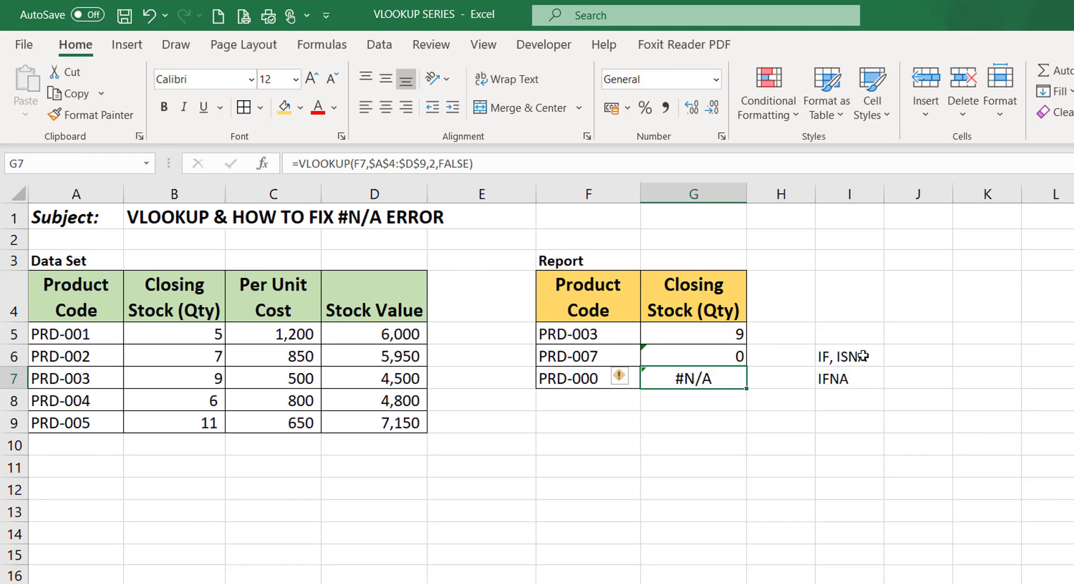
double_click(678, 380)
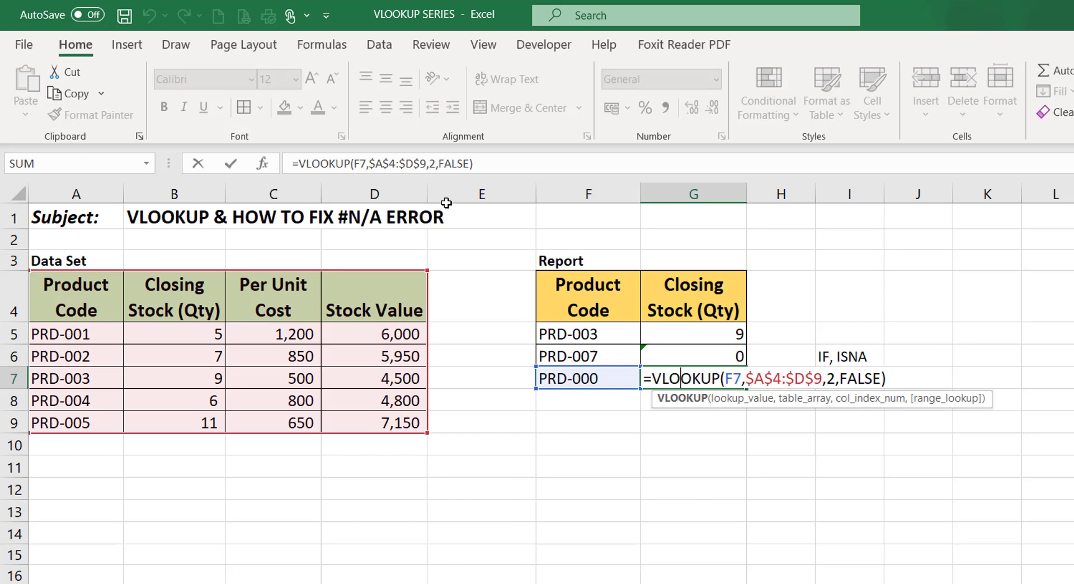
left_click(298, 164)
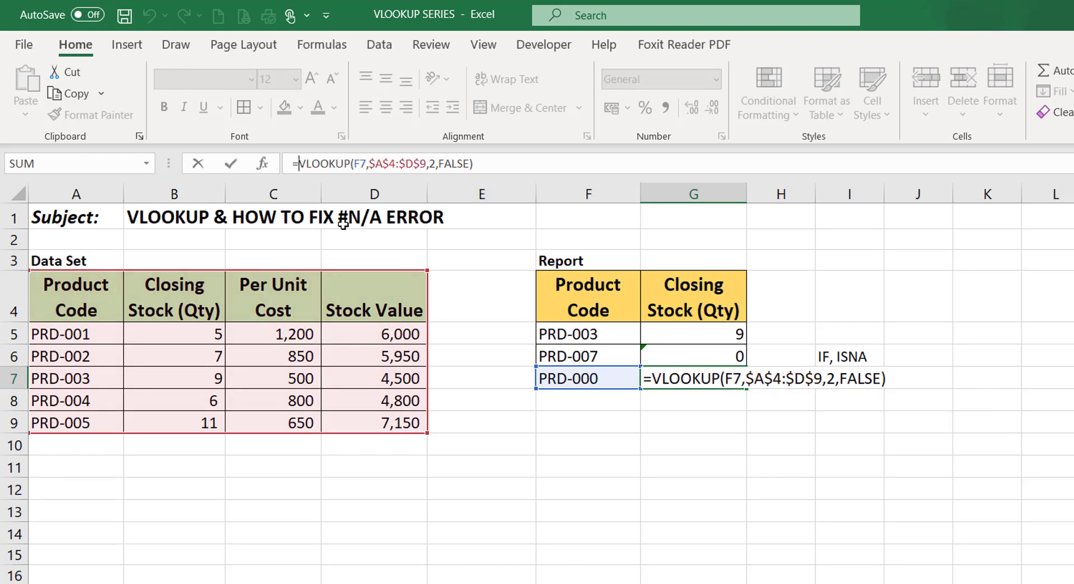
type("ISNA")
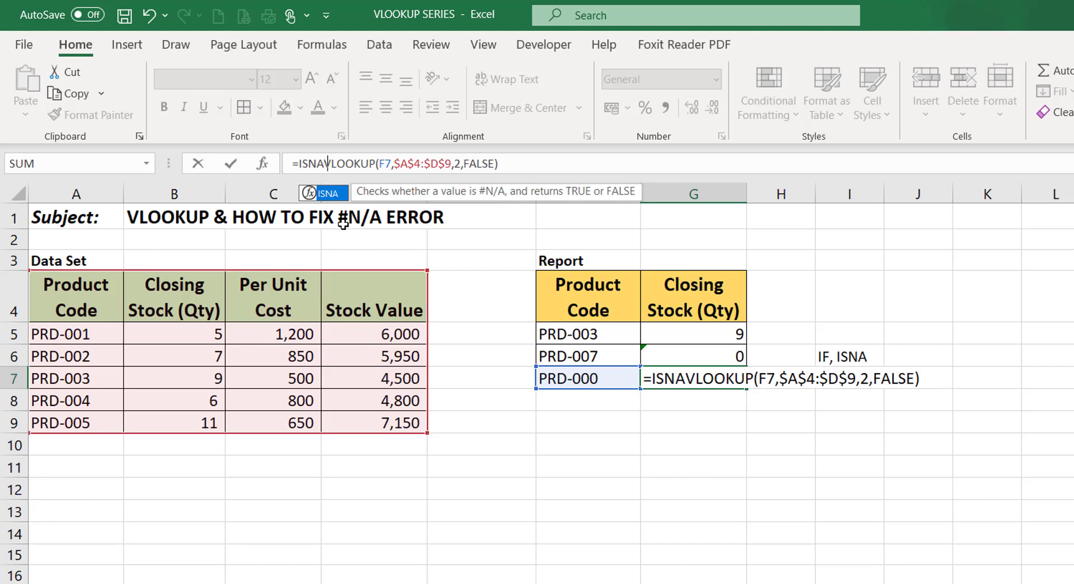
type("(")
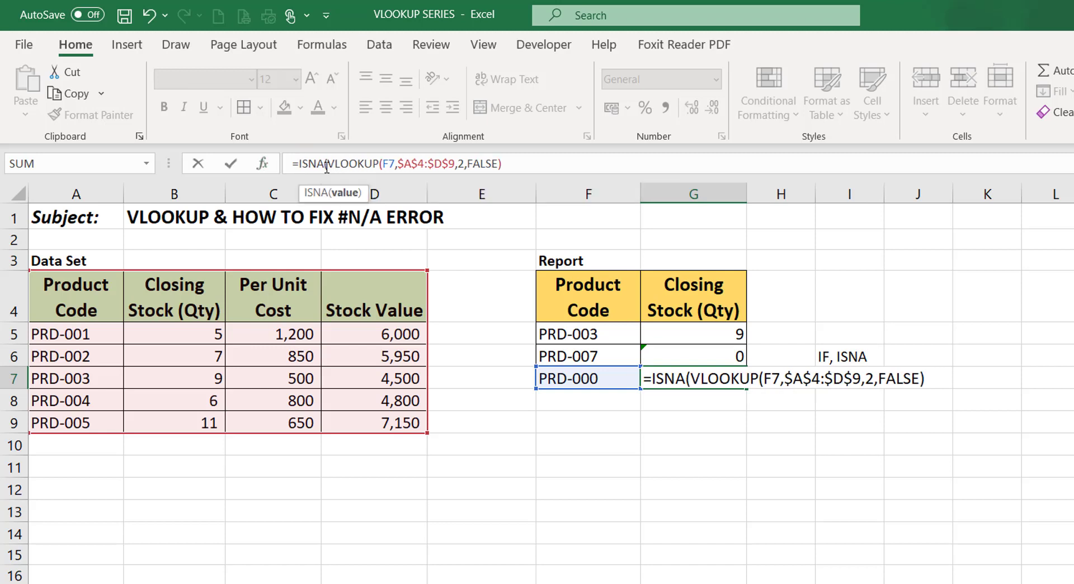
left_click_drag(331, 164, 501, 166)
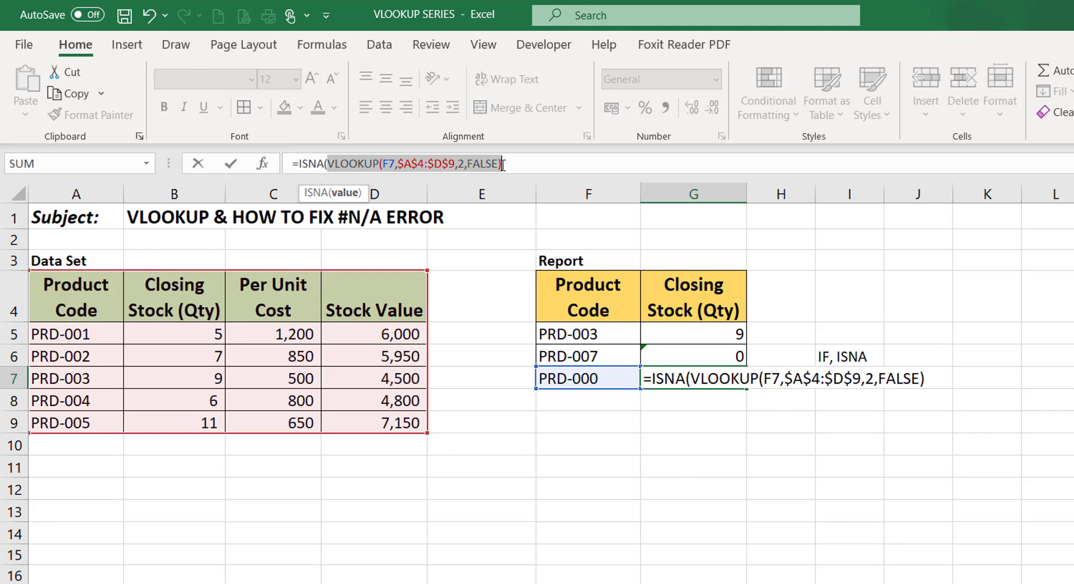
left_click(503, 165)
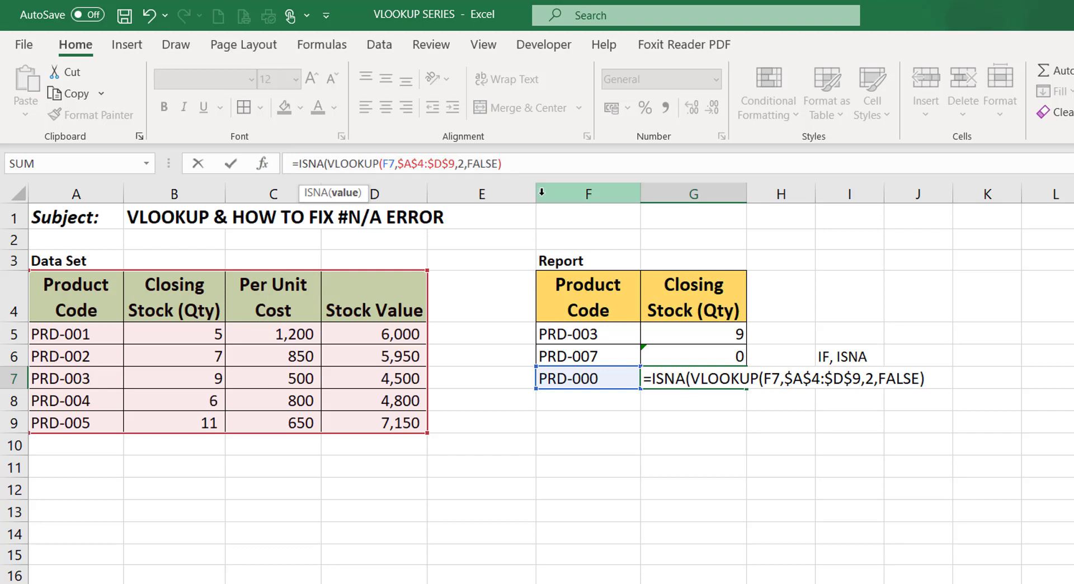
type(")")
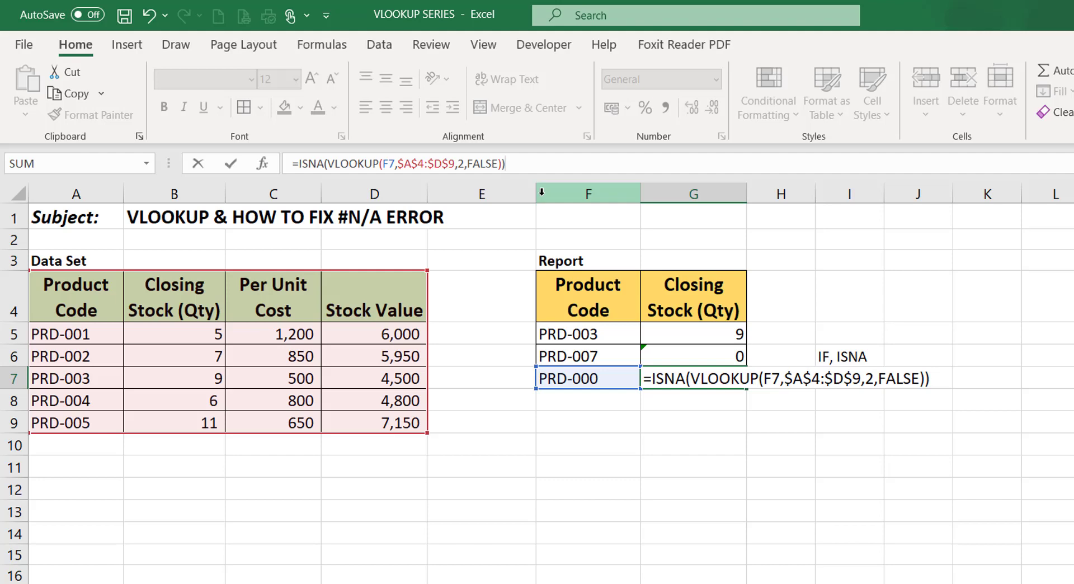
key("Return")
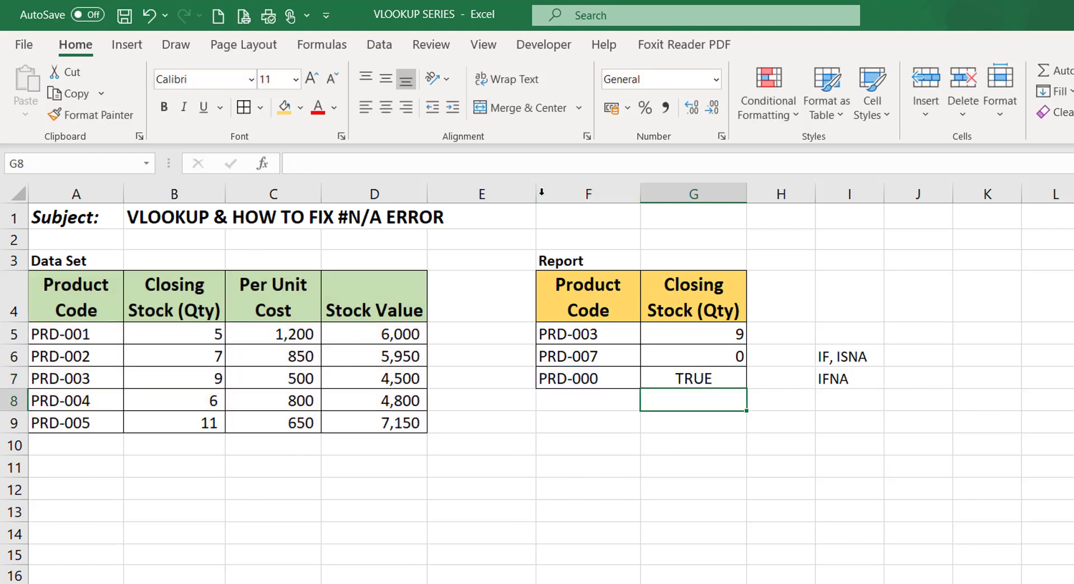
Nest the G7 ISNA test inside an IF function, compare it with =TRUE and return 0 when the condition is met.
left_click(688, 380)
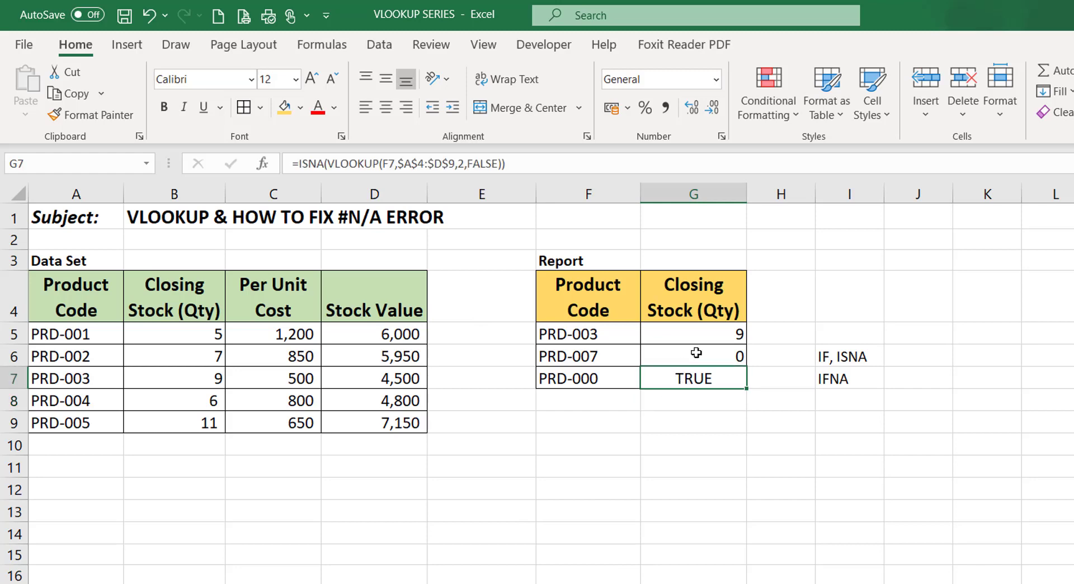
left_click(321, 171)
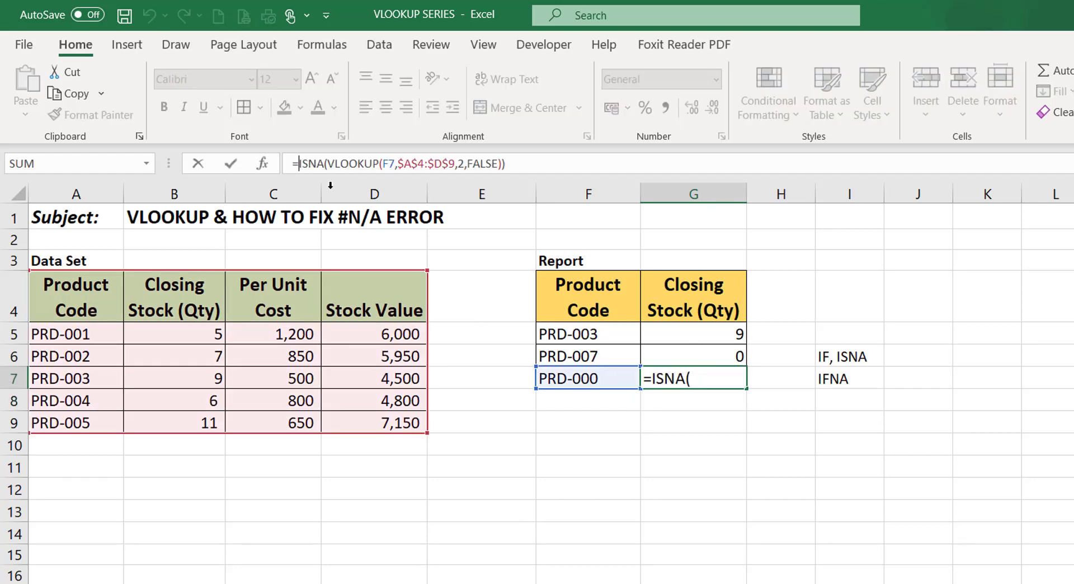
type("IF")
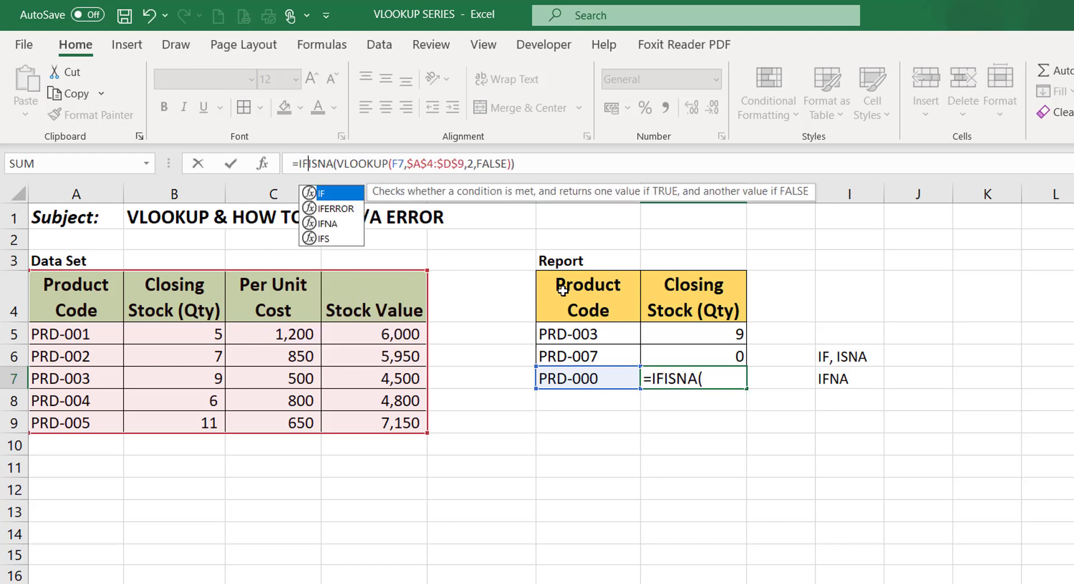
type("(")
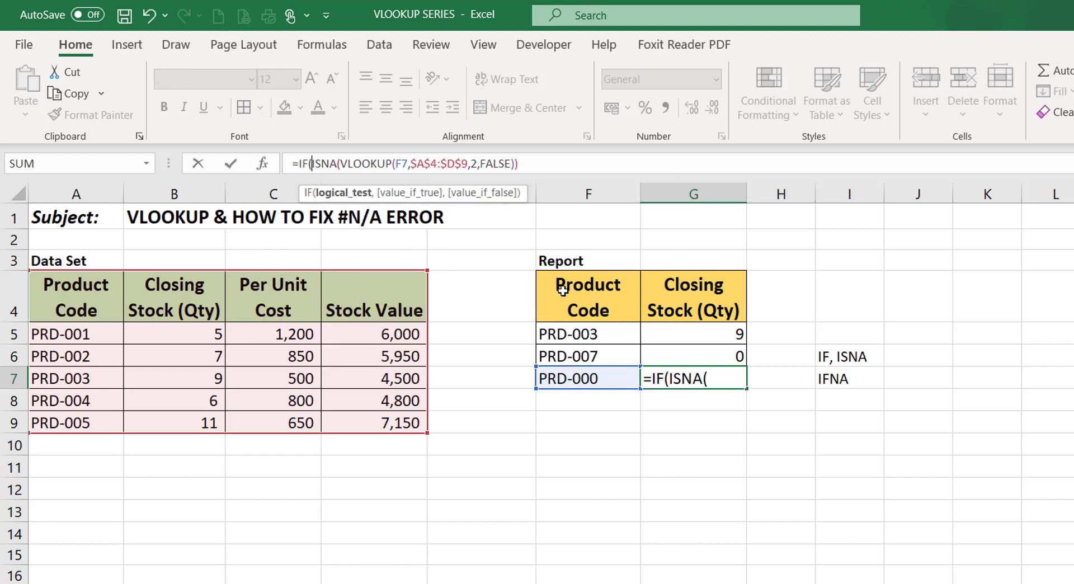
left_click(530, 164)
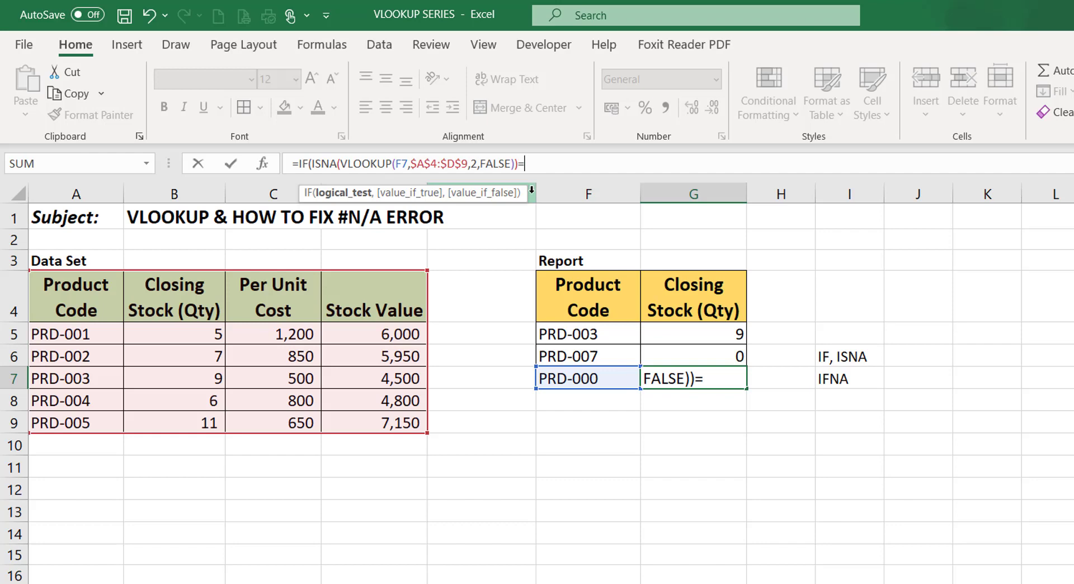
type("=TRUE")
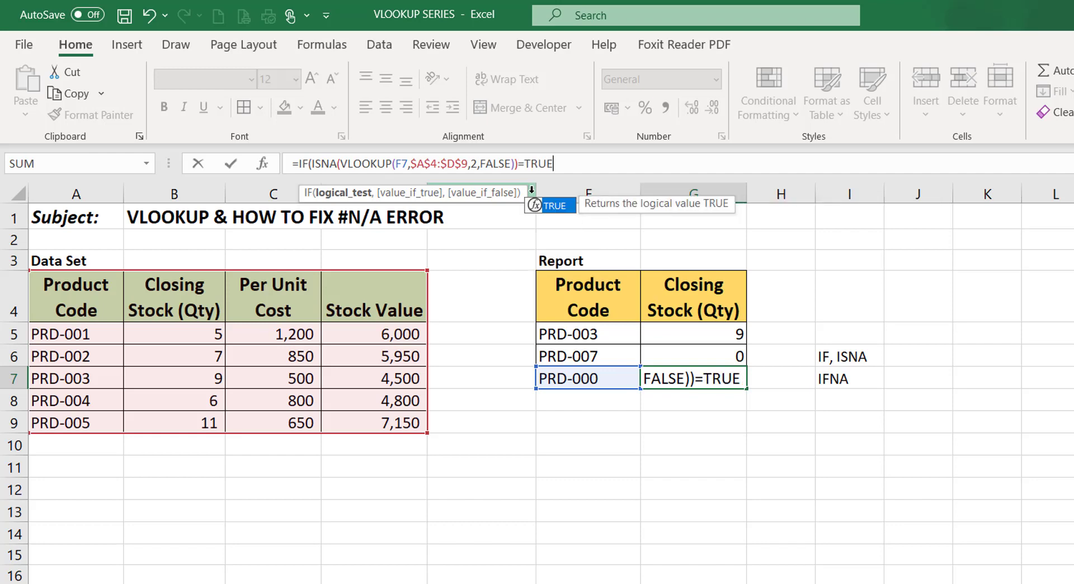
key("Escape")
type(",")
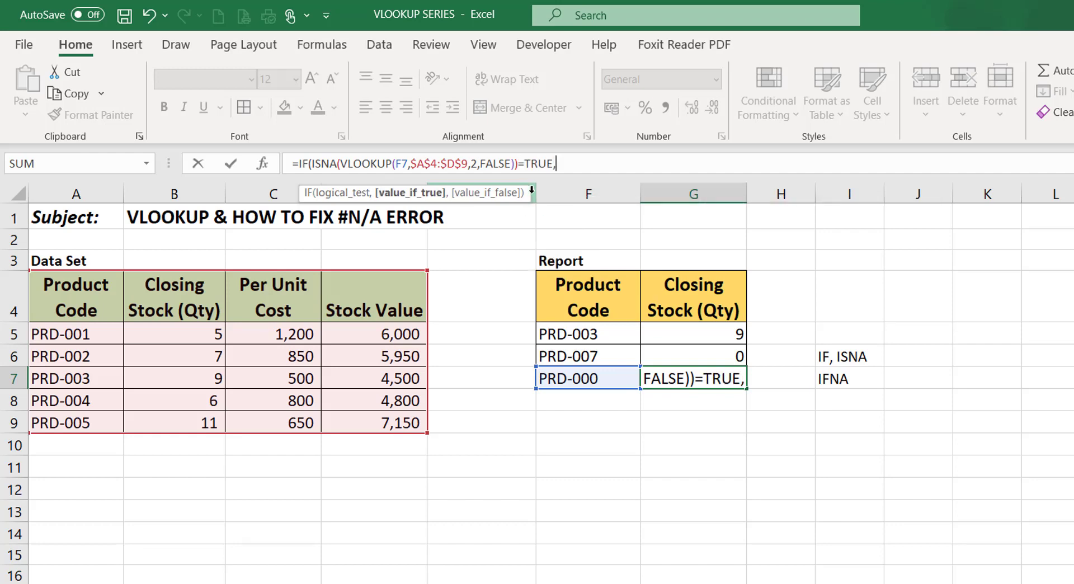
type("0")
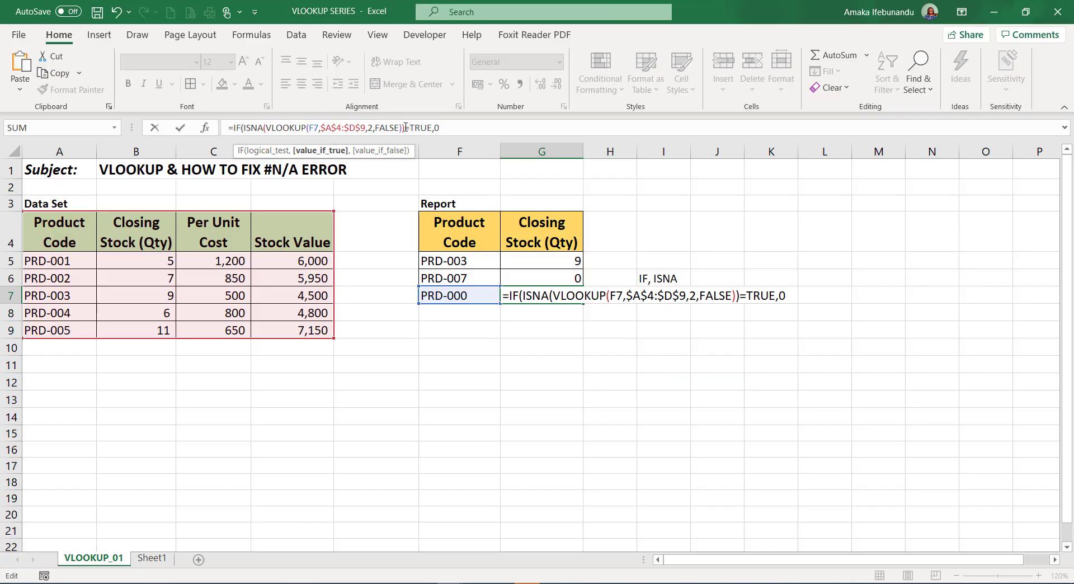
type(",")
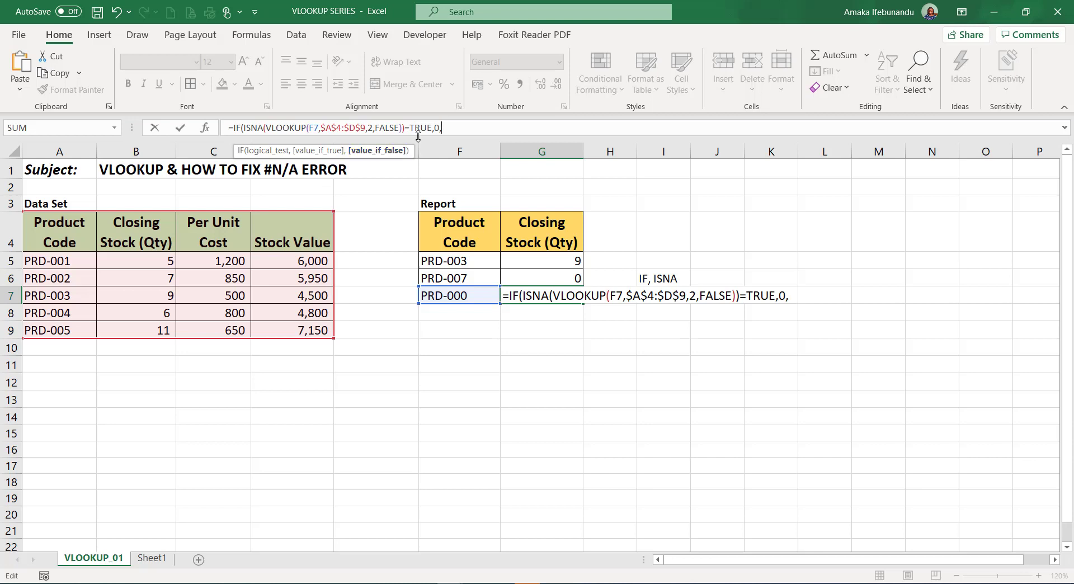
Complete the G7 IF formula with a copy of VLOOKUP(F7,$A$4:$D$9,2,FALSE) as the value if false, and review it against the function notes.
left_click_drag(271, 128, 404, 122)
key("ctrl+c")
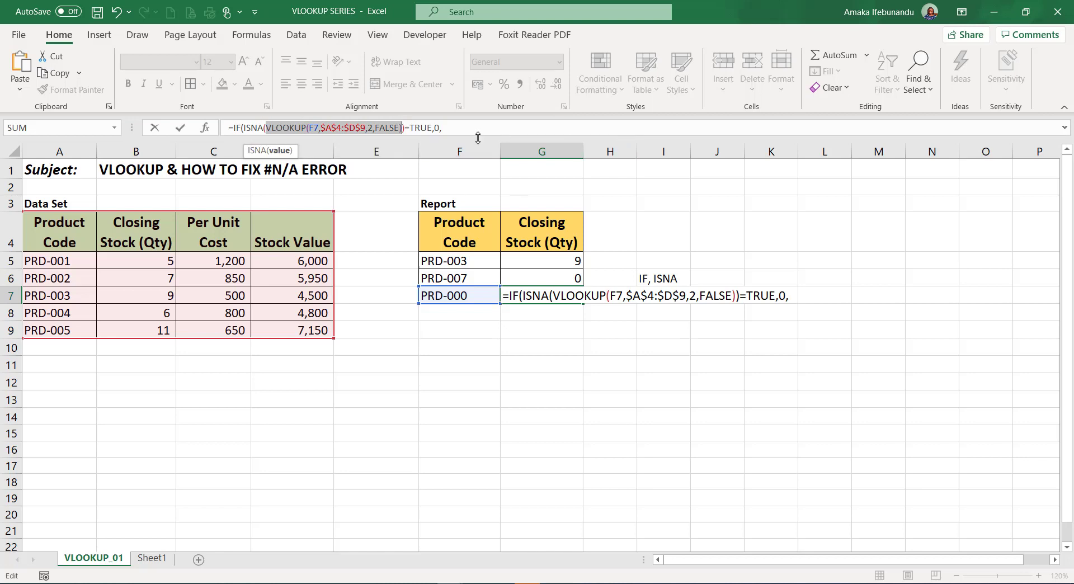
left_click(477, 132)
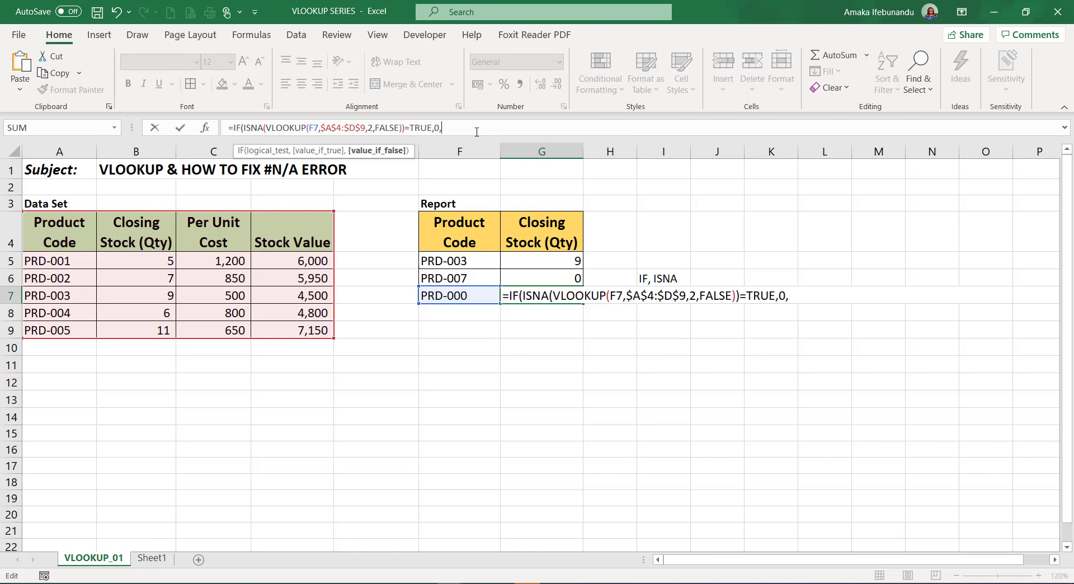
key("ctrl+v")
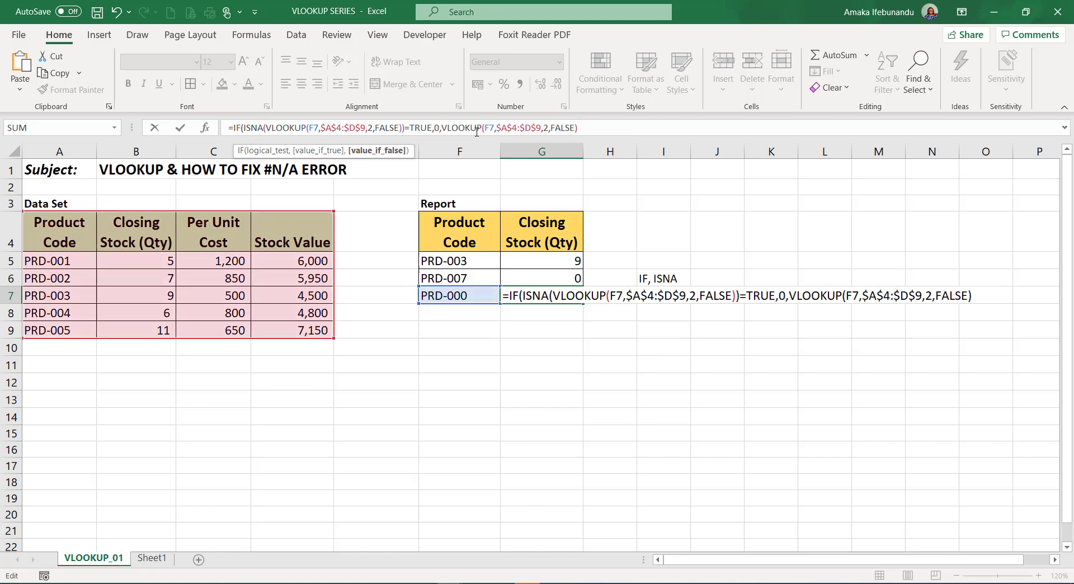
type(")")
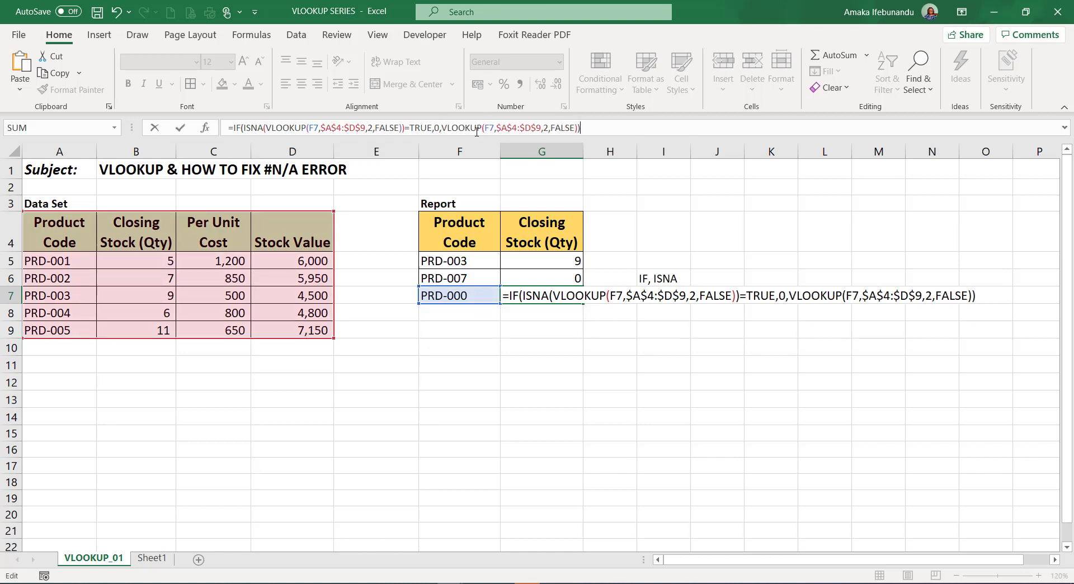
key("Return")
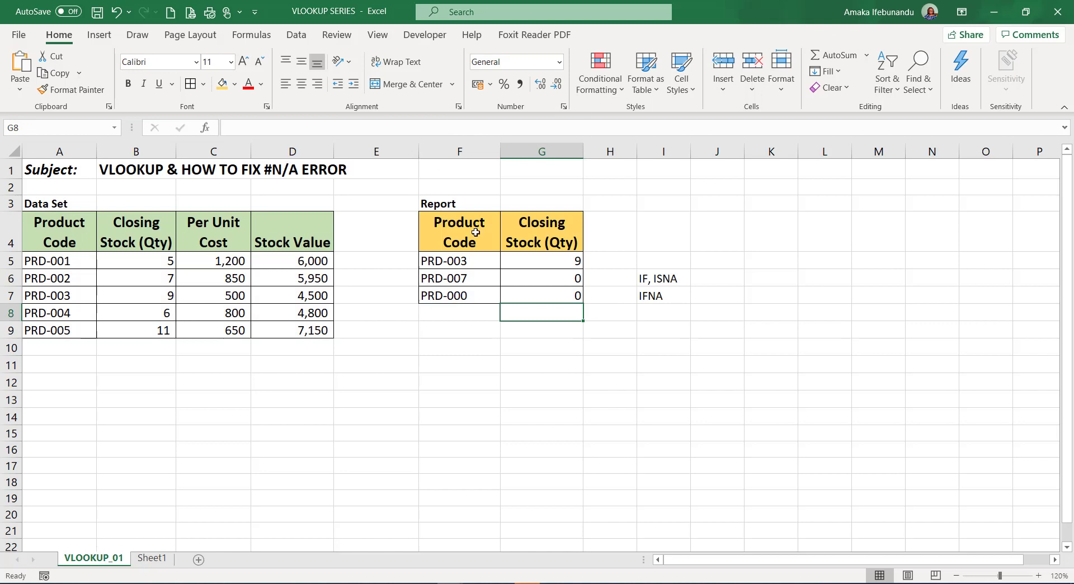
left_click(536, 292)
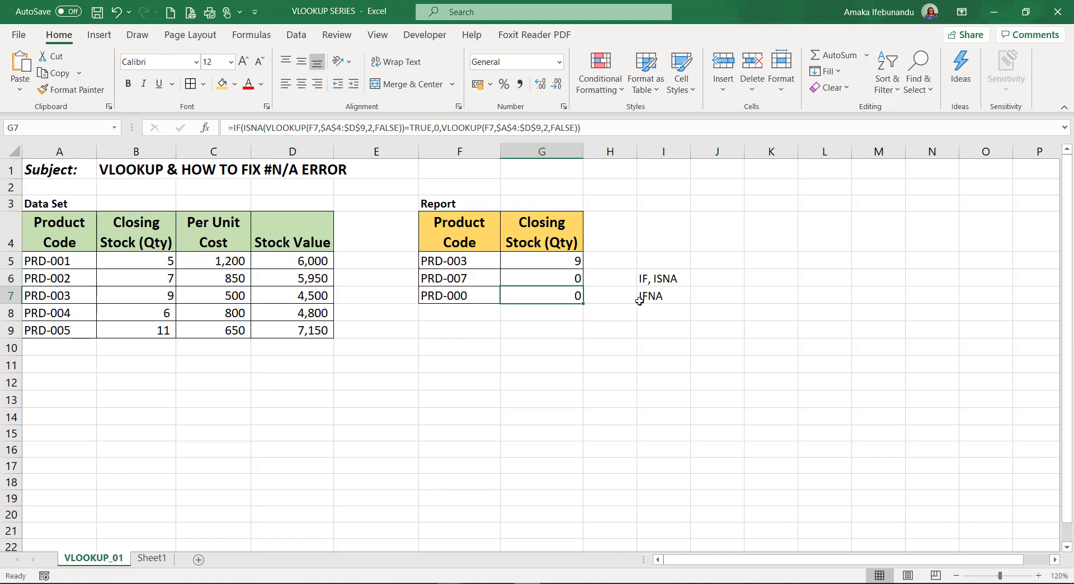
left_click(655, 295)
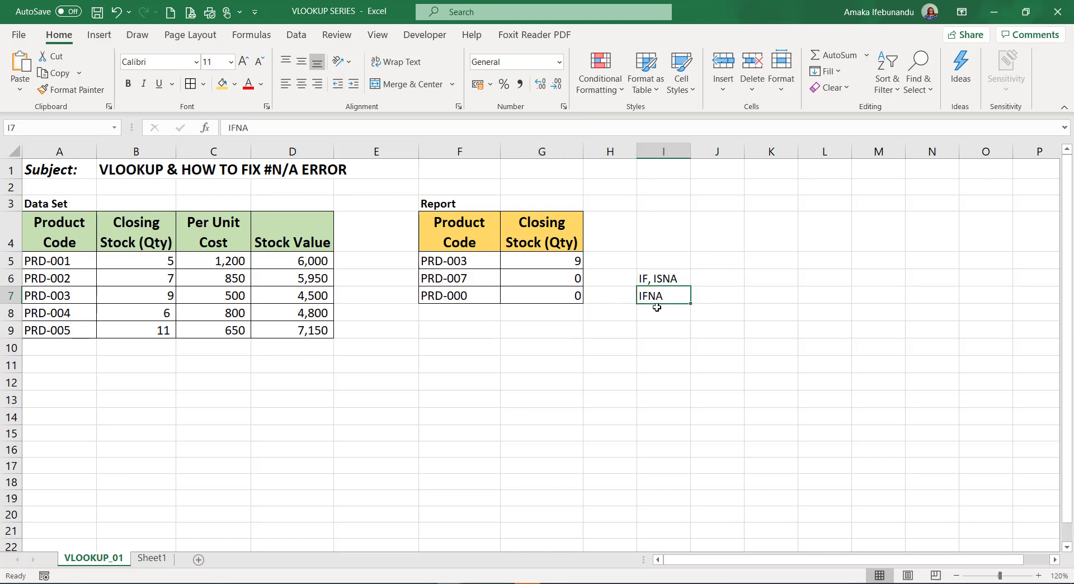
left_click(536, 298)
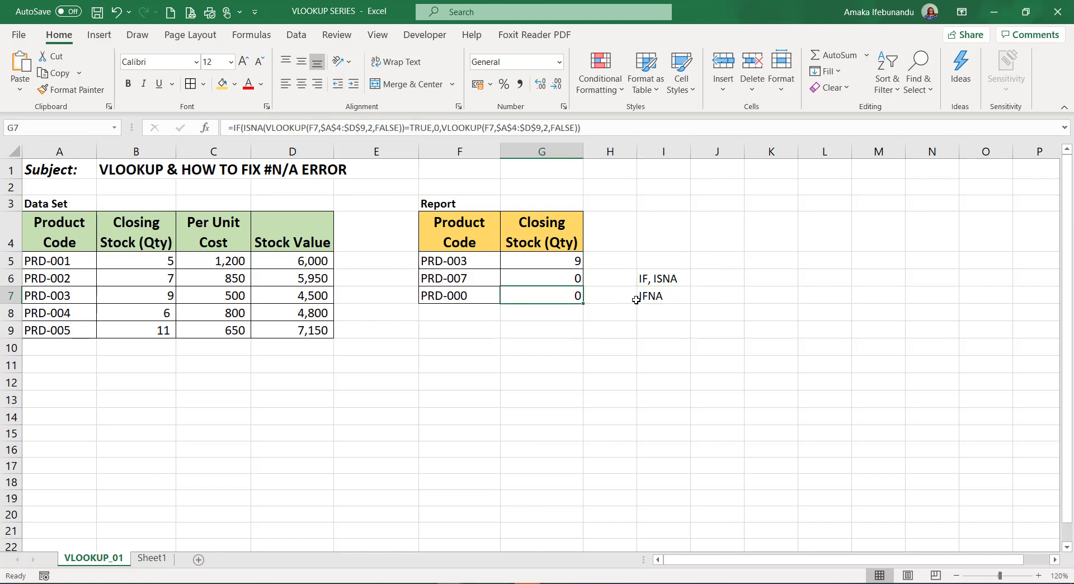